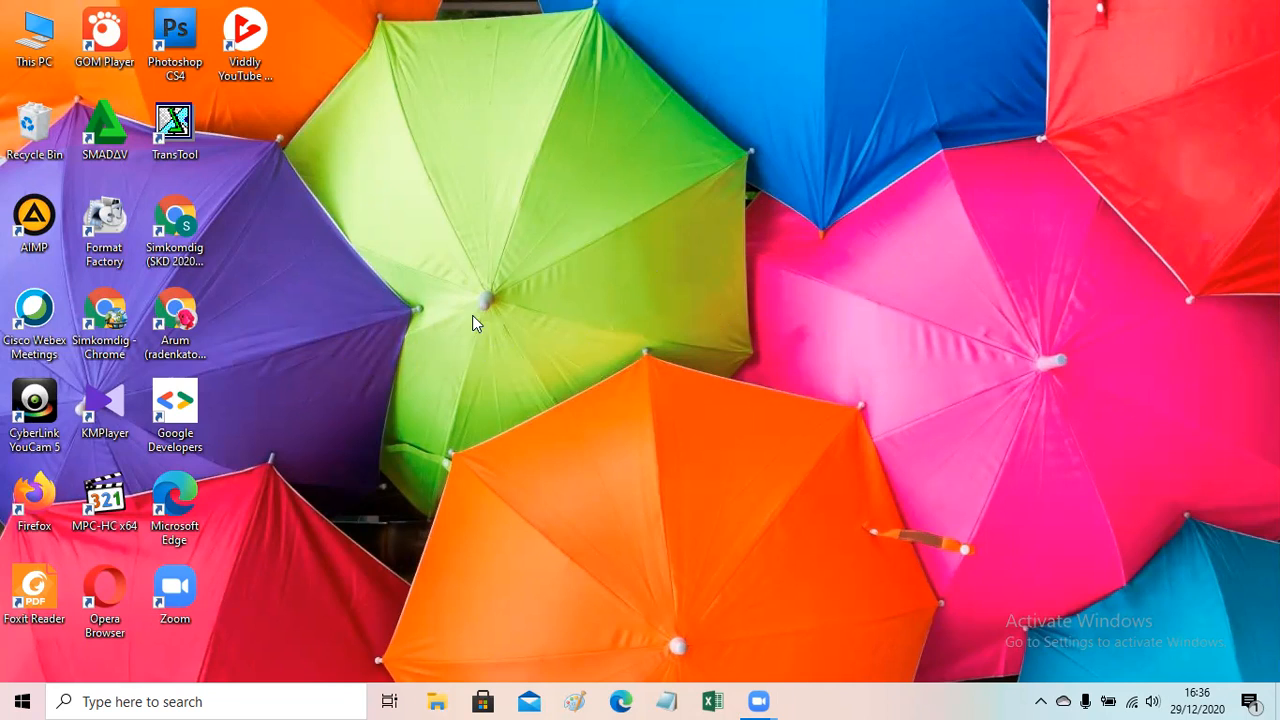
Step: Open the Simkomdig Chrome profile, switch to the first other Google account listed, and dismiss the translation offer
{"action": "double_click", "coordinate": [112, 318]}
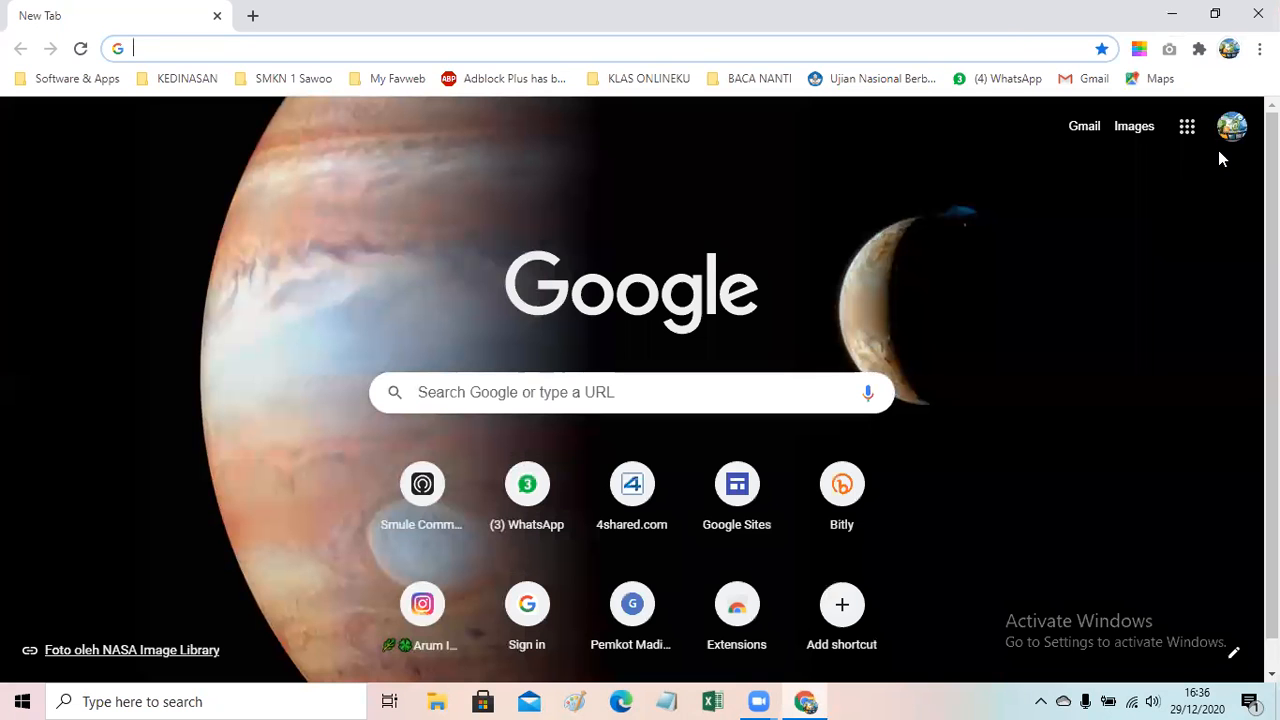
{"action": "left_click", "coordinate": [1232, 128]}
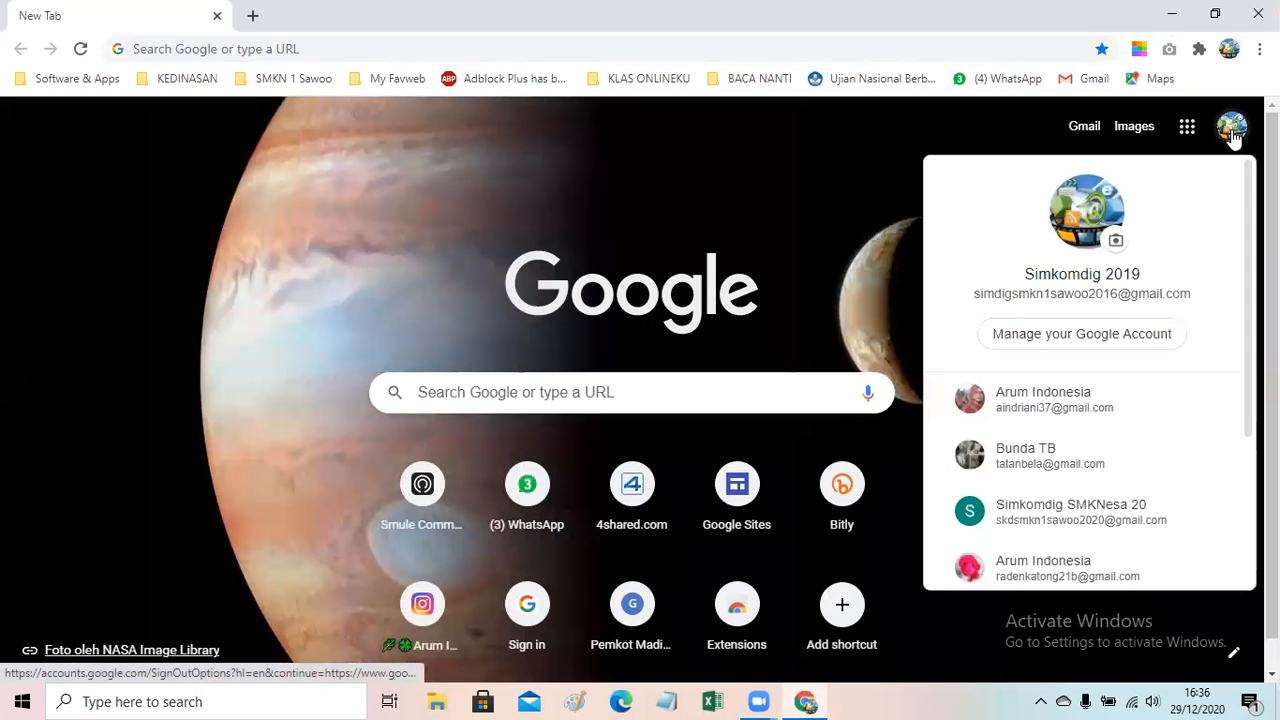
{"action": "left_click", "coordinate": [1065, 400]}
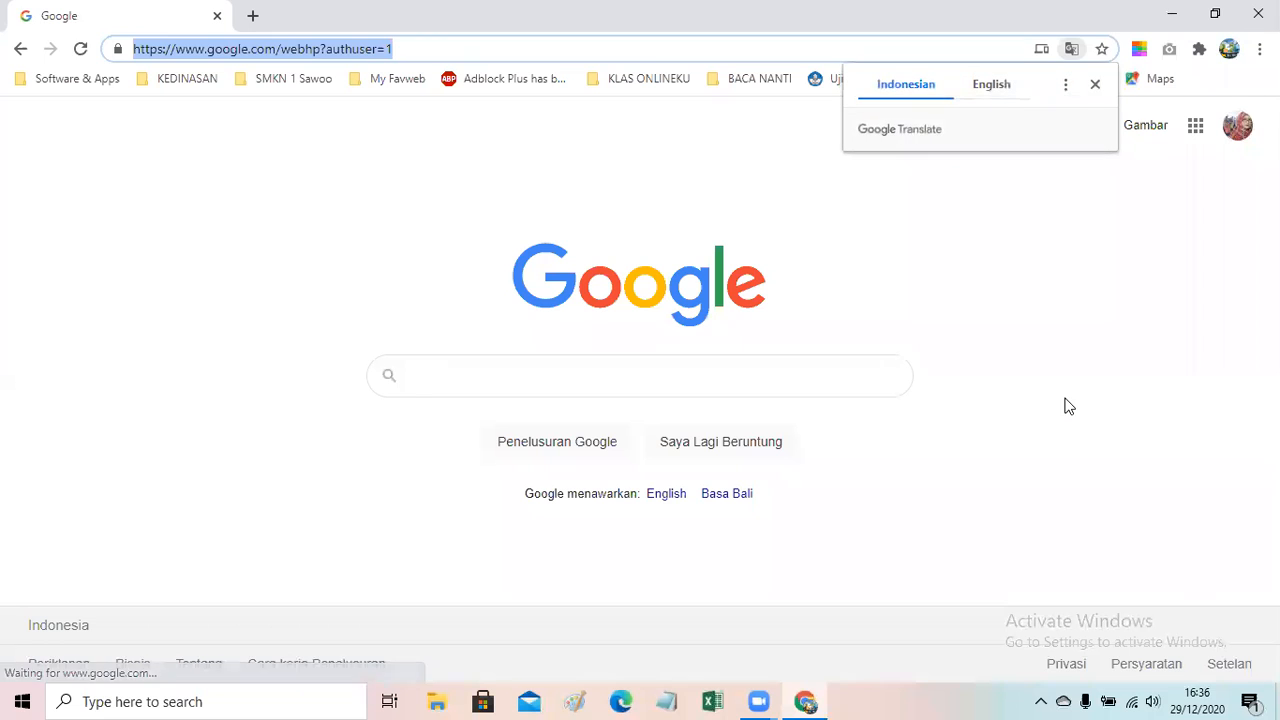
{"action": "left_click", "coordinate": [1095, 84]}
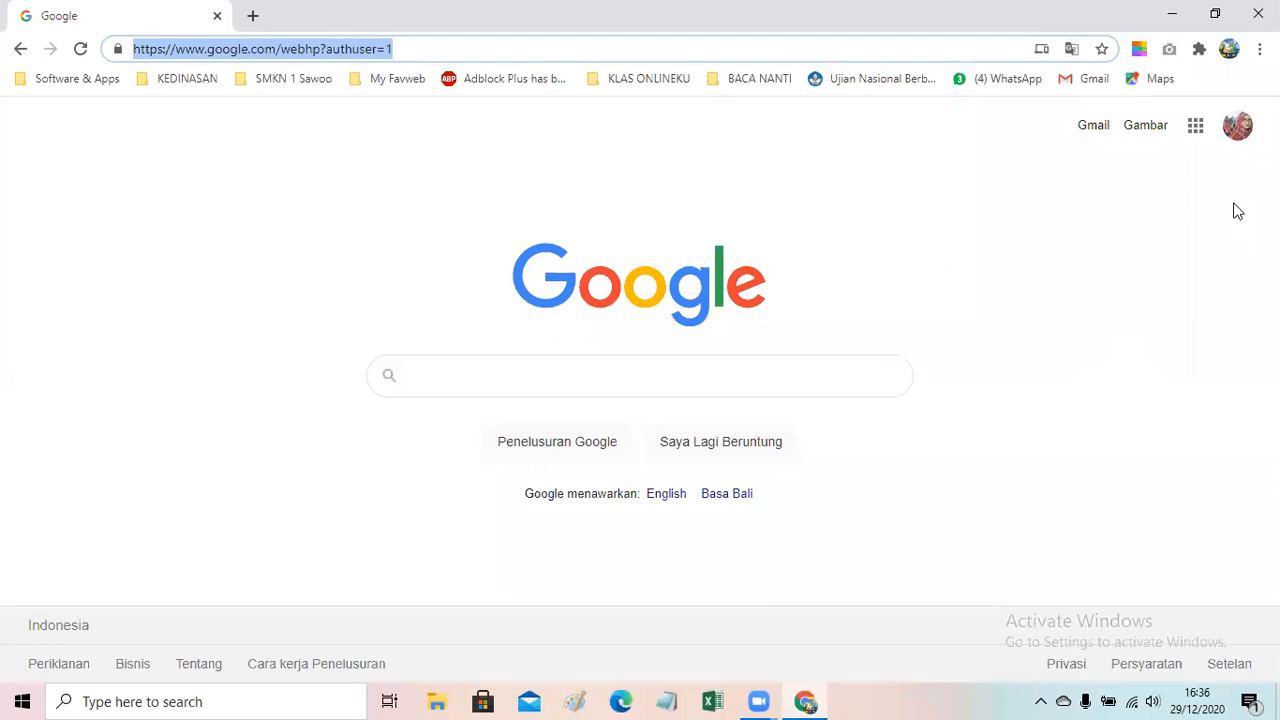
Step: Open Google Classroom from the Google apps list
{"action": "left_click", "coordinate": [1195, 127]}
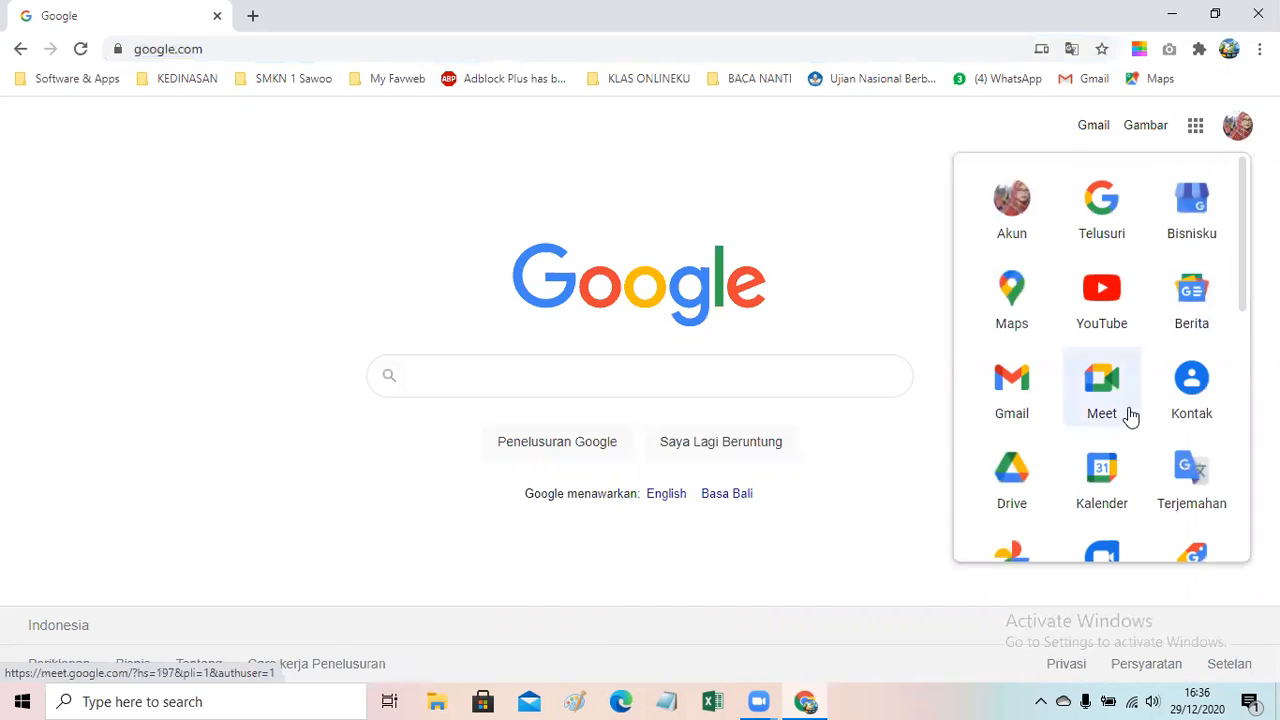
{"action": "scroll", "coordinate": [1128, 417], "scroll_direction": "down", "scroll_amount": 3}
{"action": "scroll", "coordinate": [1103, 490], "scroll_direction": "down", "scroll_amount": 1}
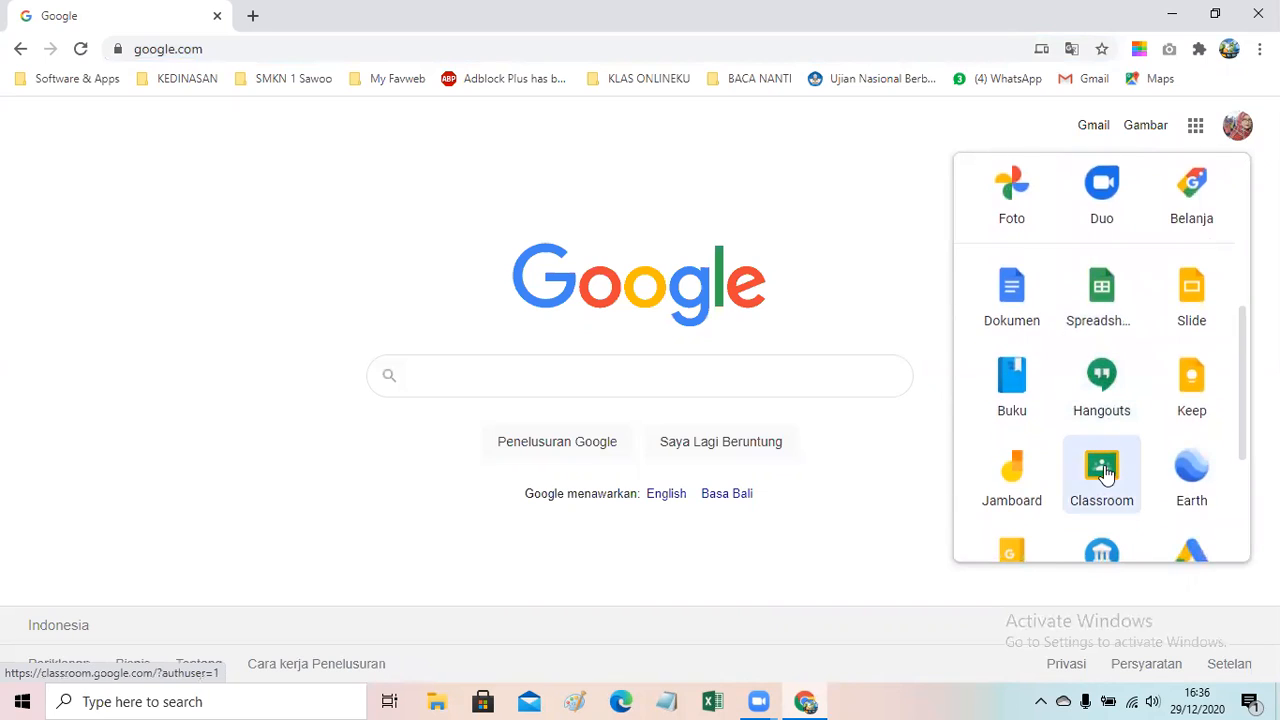
{"action": "left_click", "coordinate": [1105, 470]}
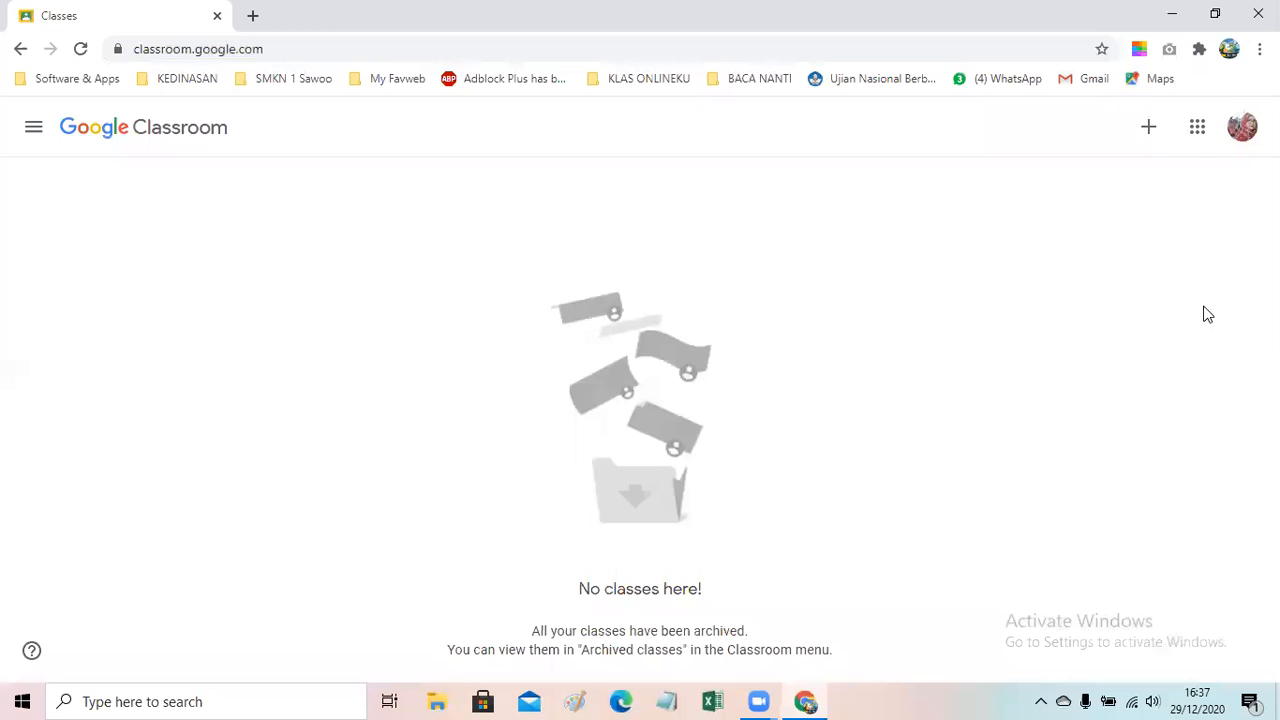
Step: Start creating a new class and accept the notice about not using Classroom at a school with students
{"action": "left_click", "coordinate": [1149, 130]}
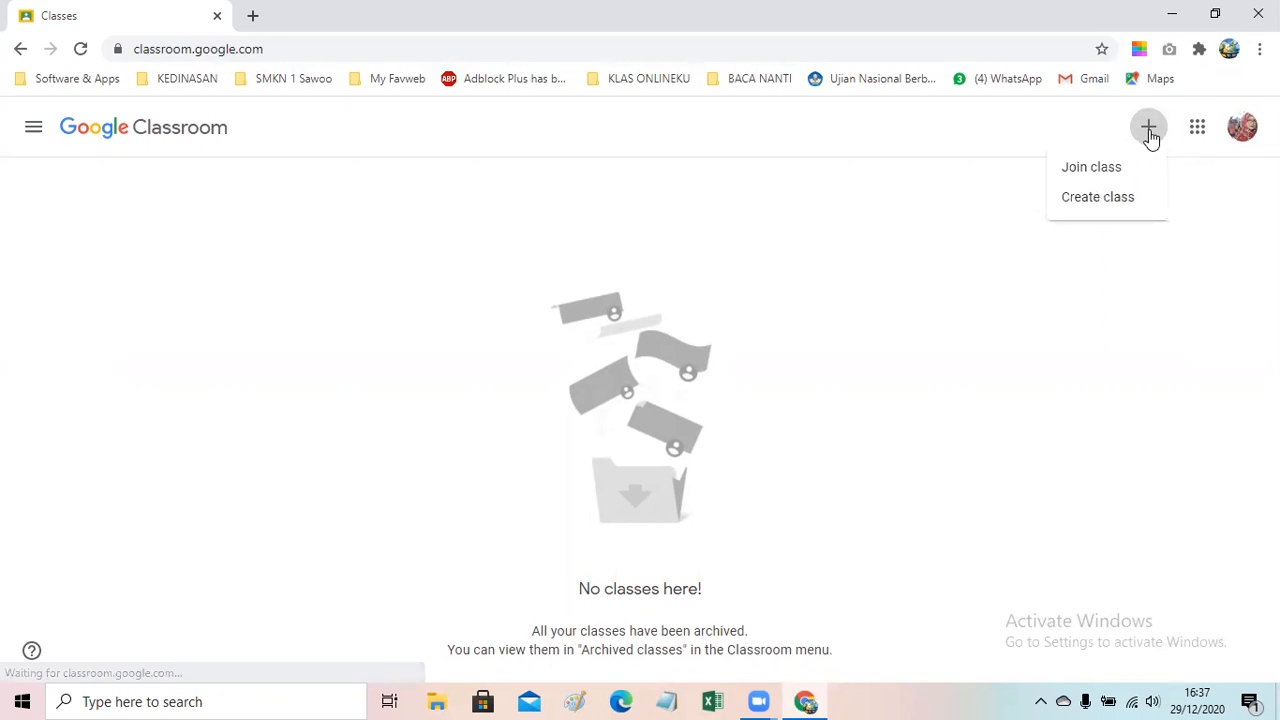
{"action": "left_click", "coordinate": [1067, 209]}
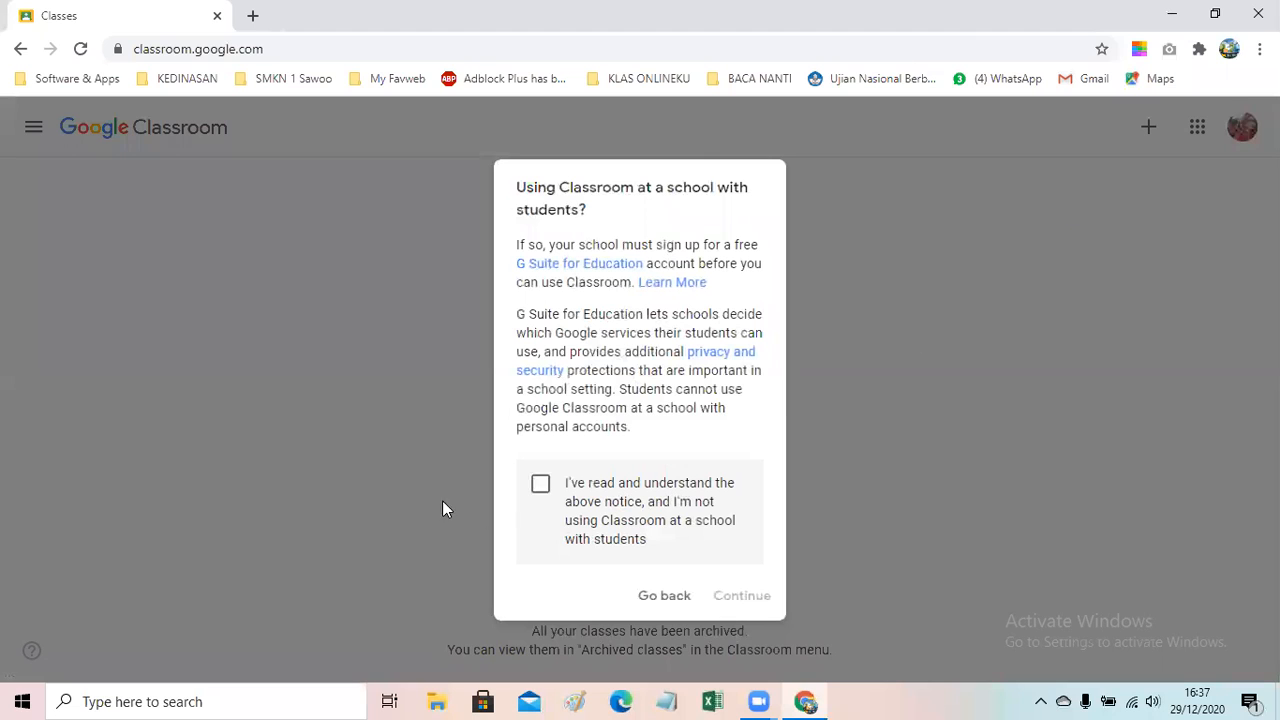
{"action": "left_click", "coordinate": [540, 485]}
{"action": "left_click", "coordinate": [745, 598]}
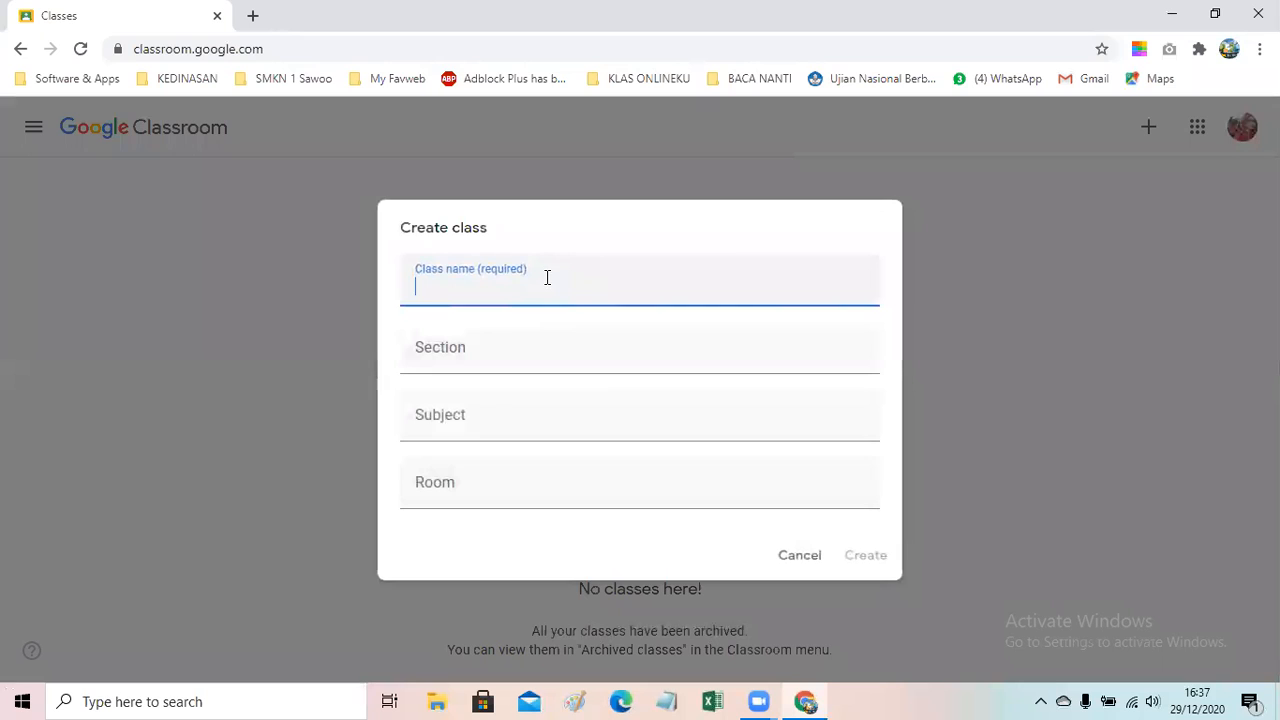
Step: Enter KLAS 123 as the new class's name
{"action": "type", "text": "KA"}
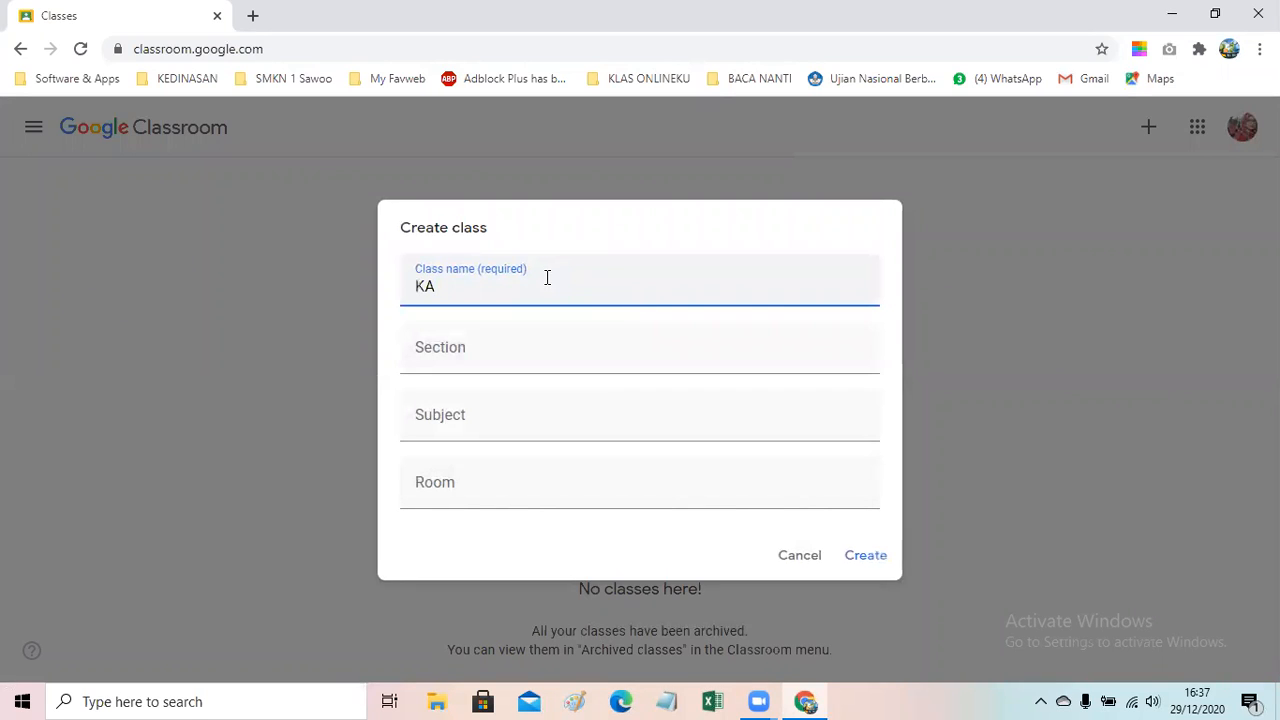
{"action": "key", "text": "BackSpace"}
{"action": "type", "text": "LAS Q"}
{"action": "key", "text": "BackSpace"}
{"action": "type", "text": "123"}
Step: Set the subject to SIMKOMDIG, create the class, and dismiss the introductory tour about announcements
{"action": "left_click", "coordinate": [474, 417]}
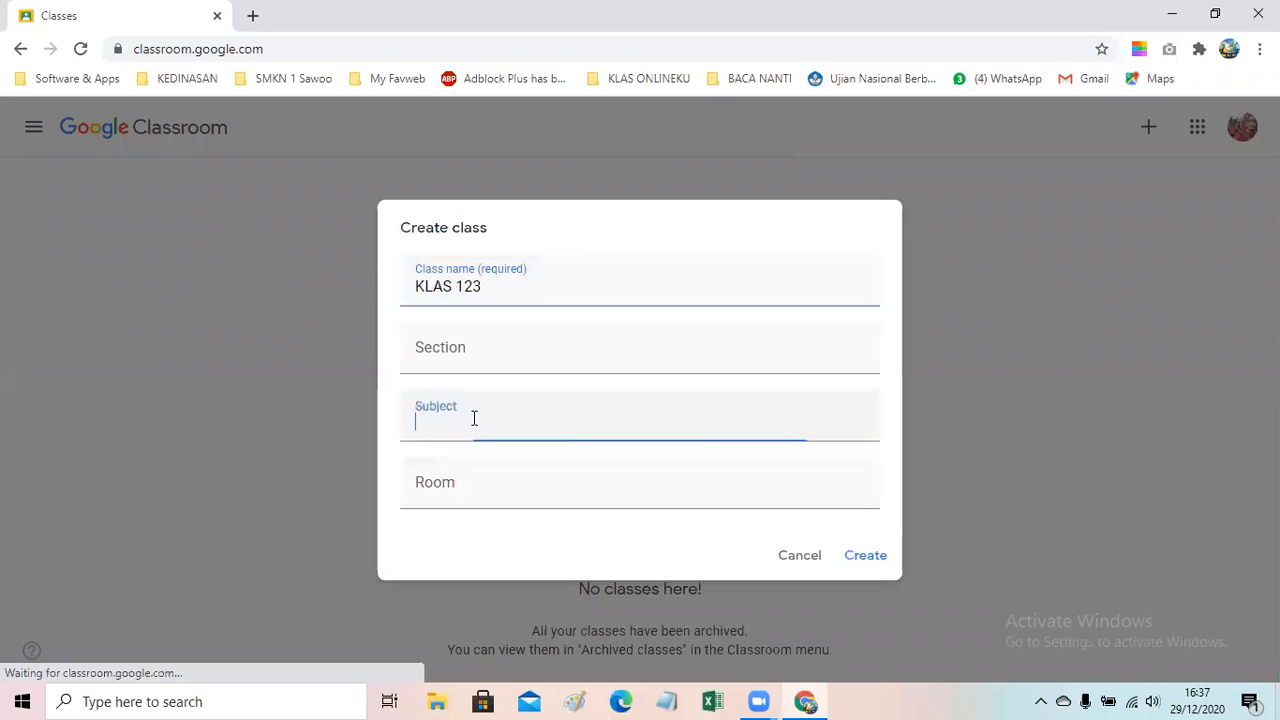
{"action": "type", "text": "SIMKP"}
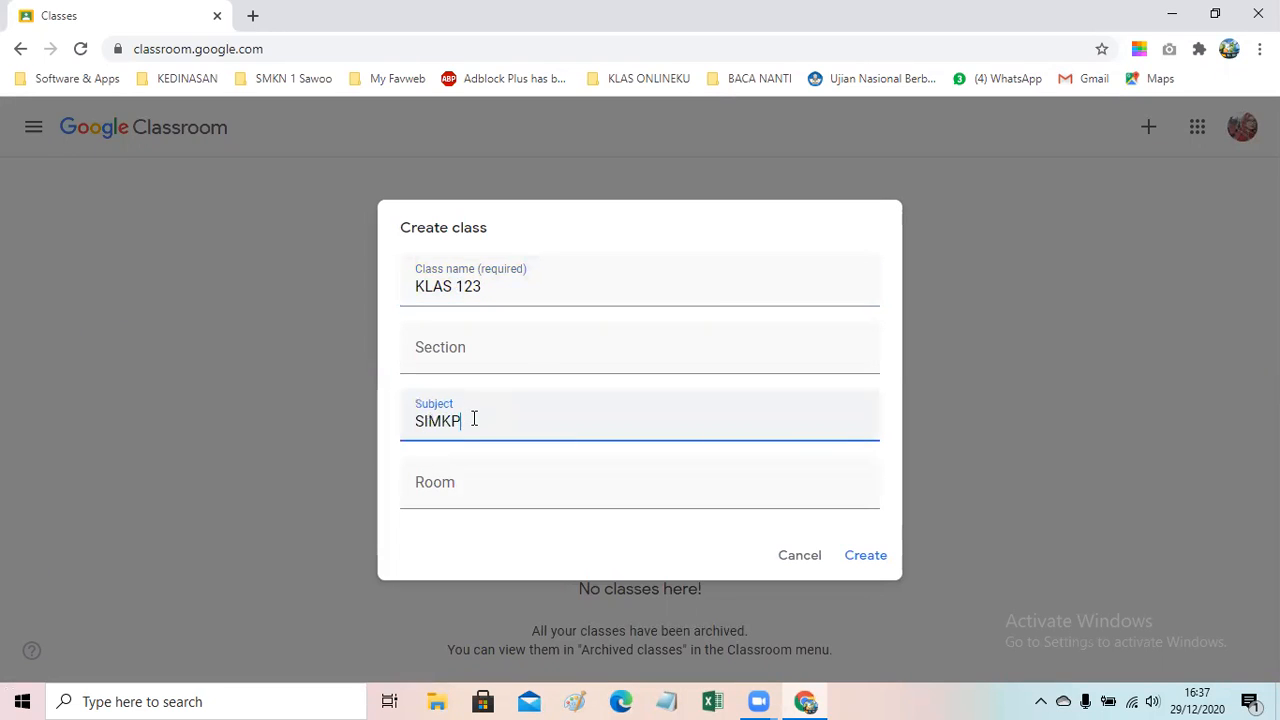
{"action": "key", "text": "BackSpace"}
{"action": "type", "text": "OMDO"}
{"action": "key", "text": "BackSpace"}
{"action": "type", "text": "IG"}
{"action": "left_click", "coordinate": [866, 556]}
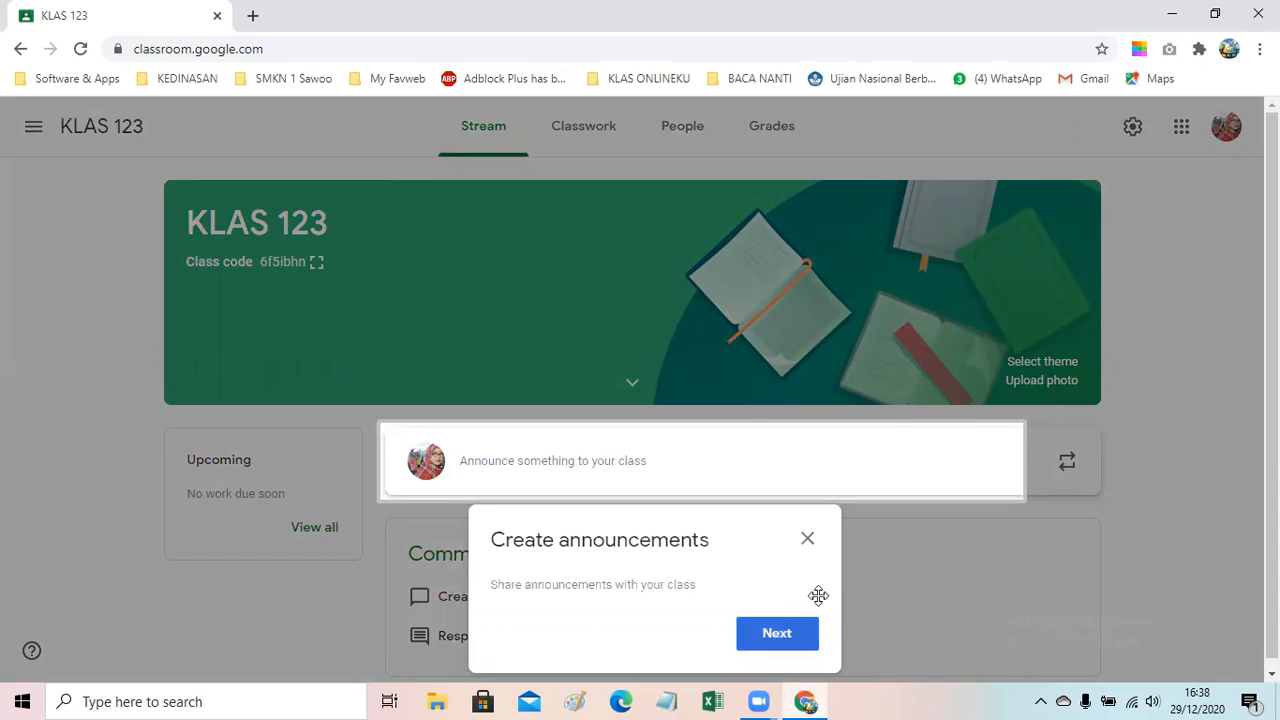
{"action": "left_click", "coordinate": [807, 541]}
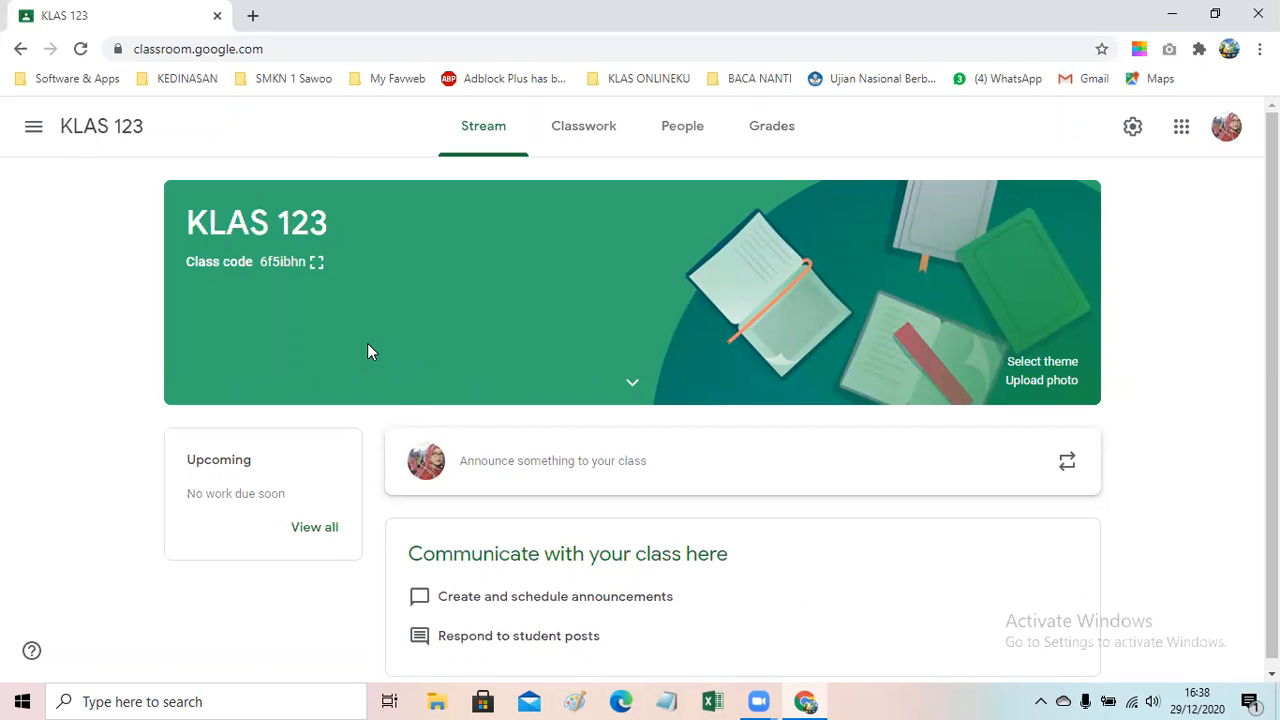
Step: View the class code enlarged and check the class's entry in the main navigation list
{"action": "left_click", "coordinate": [316, 263]}
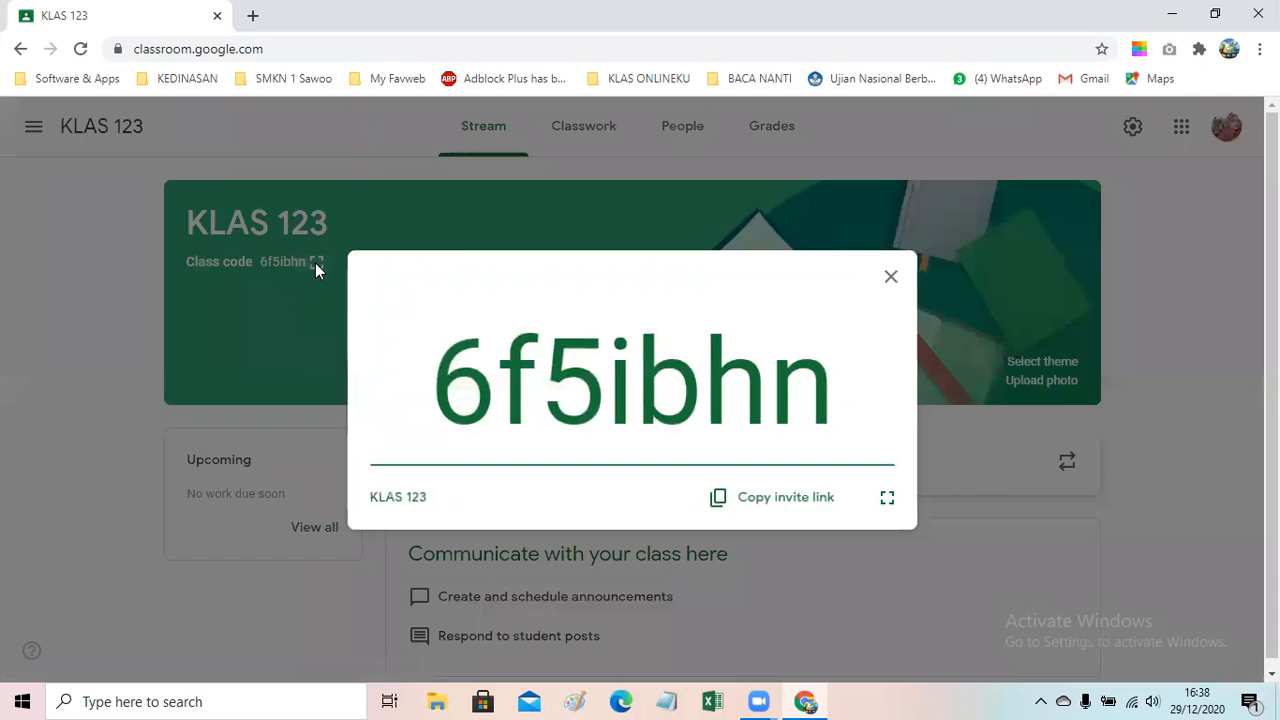
{"action": "left_click", "coordinate": [253, 322]}
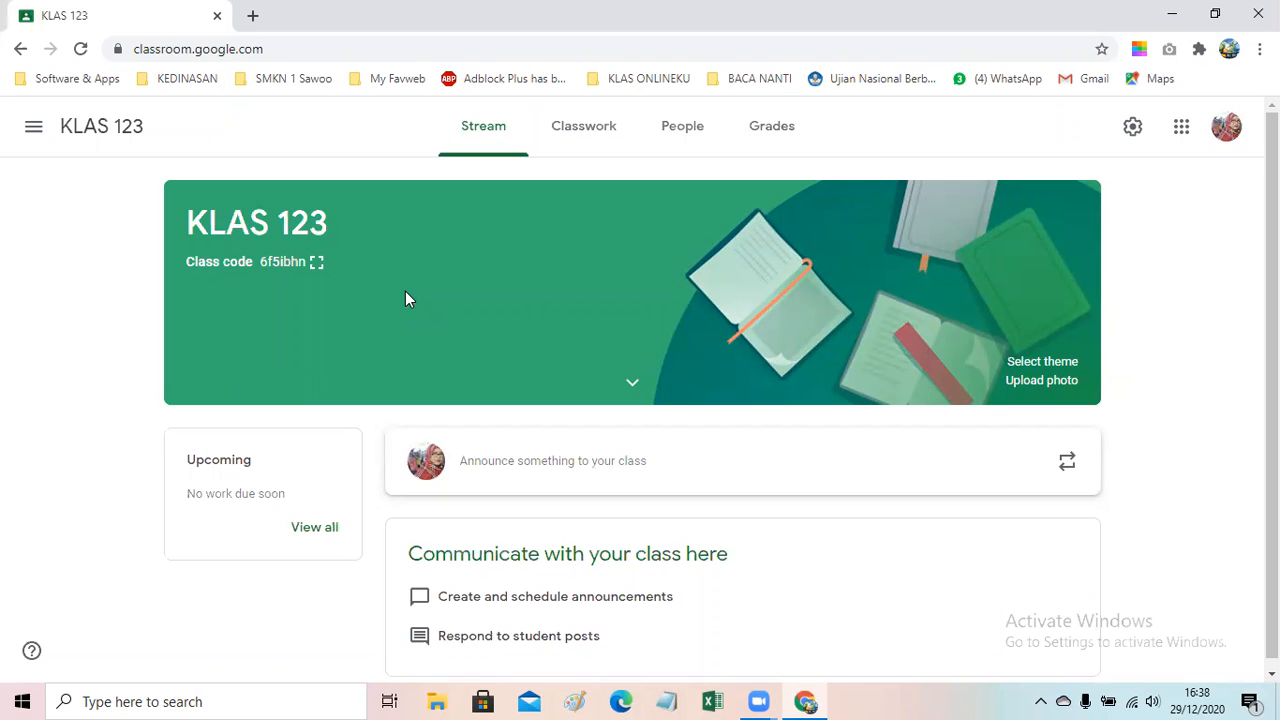
{"action": "left_click", "coordinate": [33, 126]}
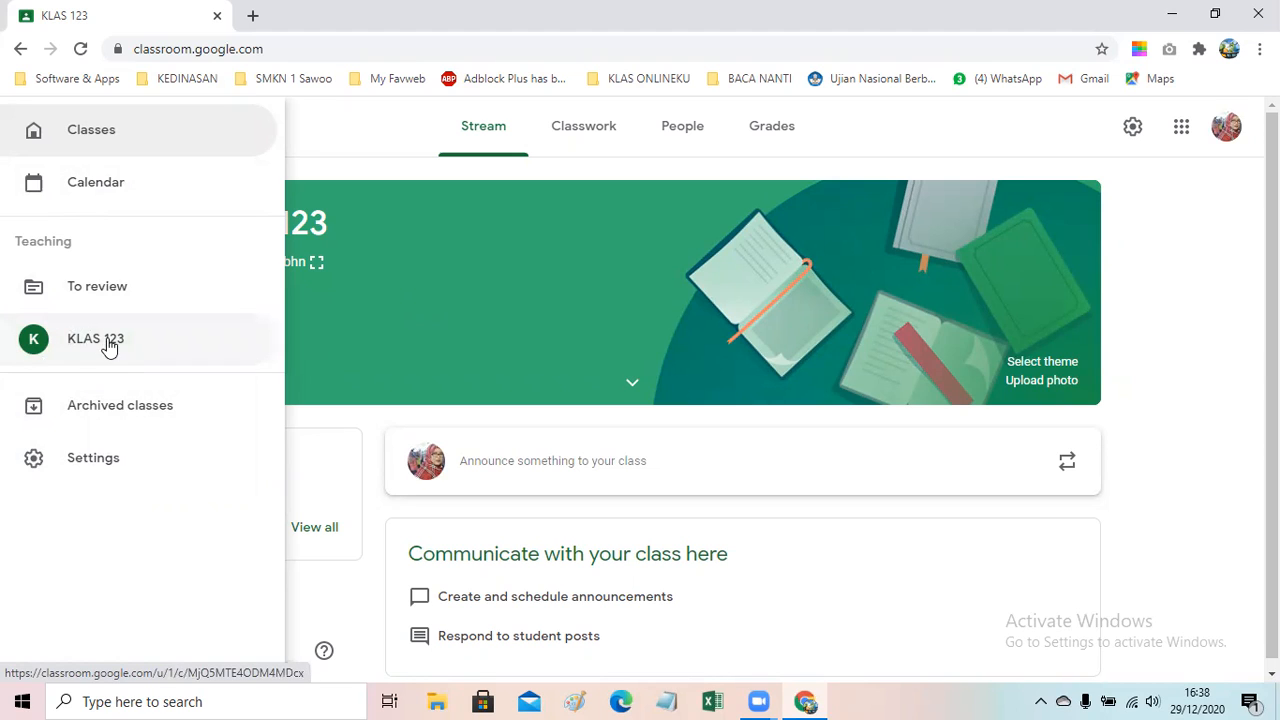
{"action": "left_click", "coordinate": [506, 285]}
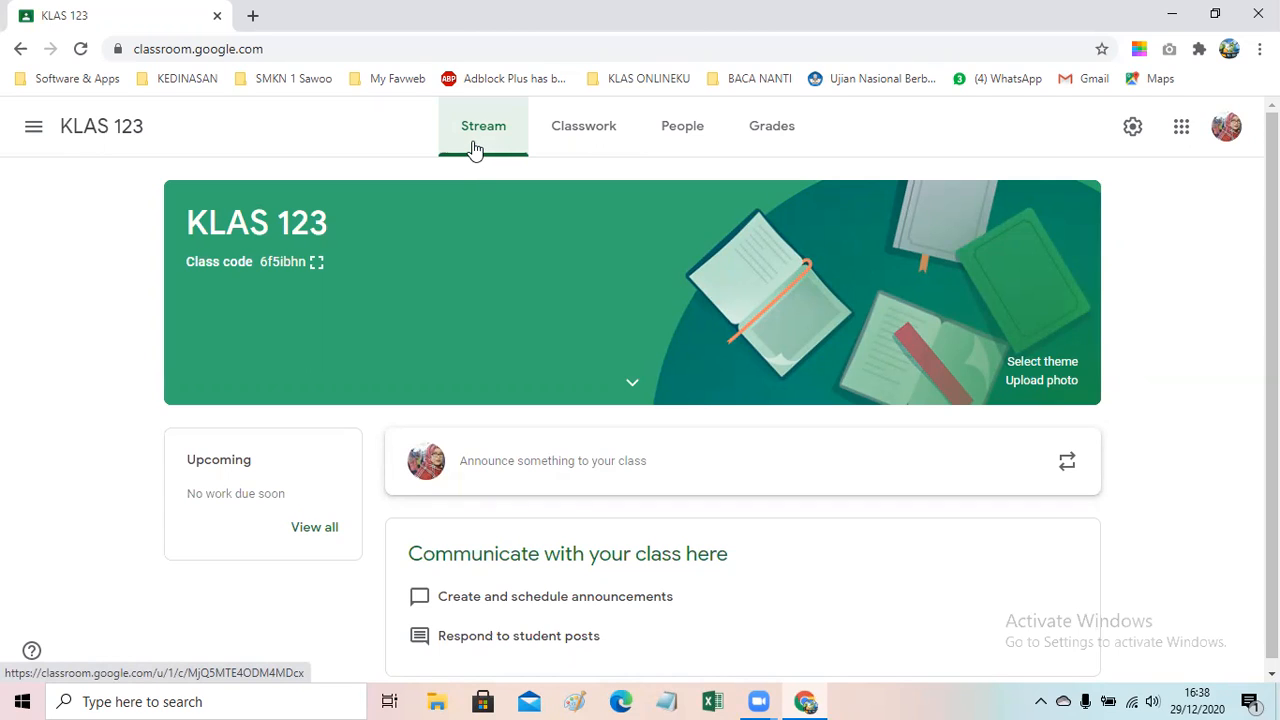
Step: Look through the class's Stream, Classwork, People and Grades pages, and return to Stream
{"action": "scroll", "coordinate": [478, 203], "scroll_direction": "down", "scroll_amount": 1}
{"action": "scroll", "coordinate": [478, 203], "scroll_direction": "up", "scroll_amount": 1}
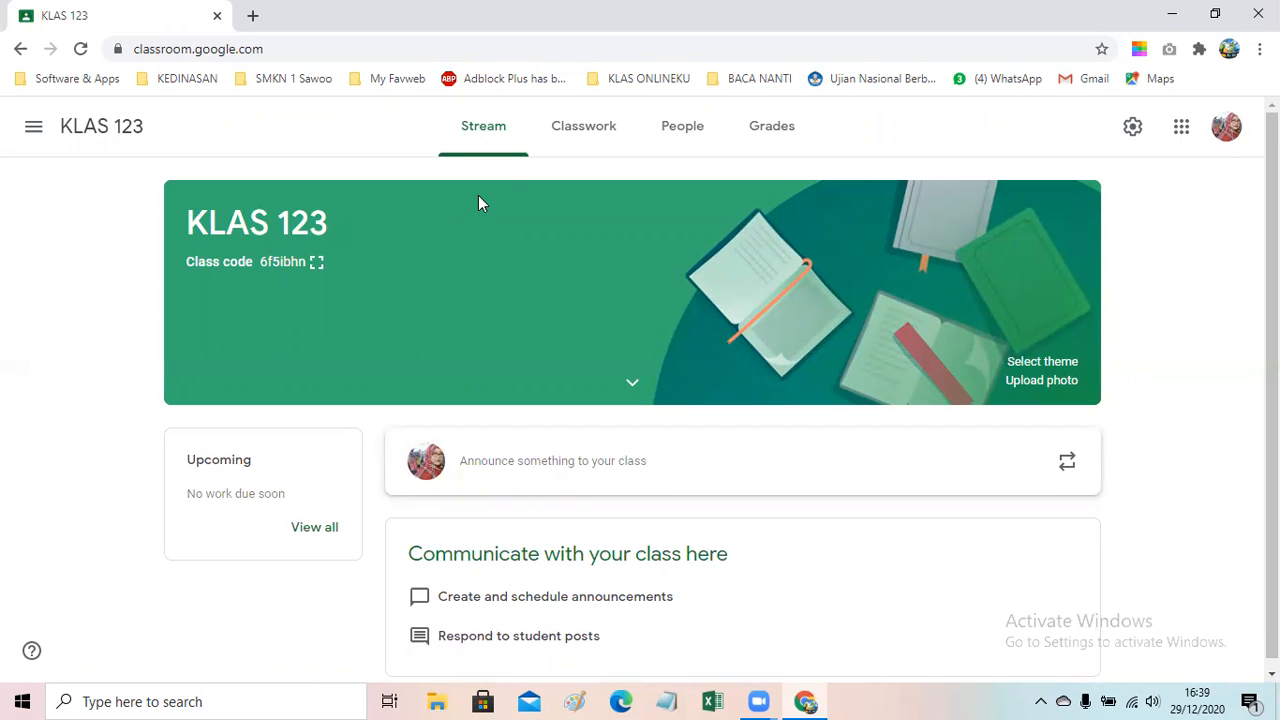
{"action": "scroll", "coordinate": [575, 385], "scroll_direction": "down", "scroll_amount": 1}
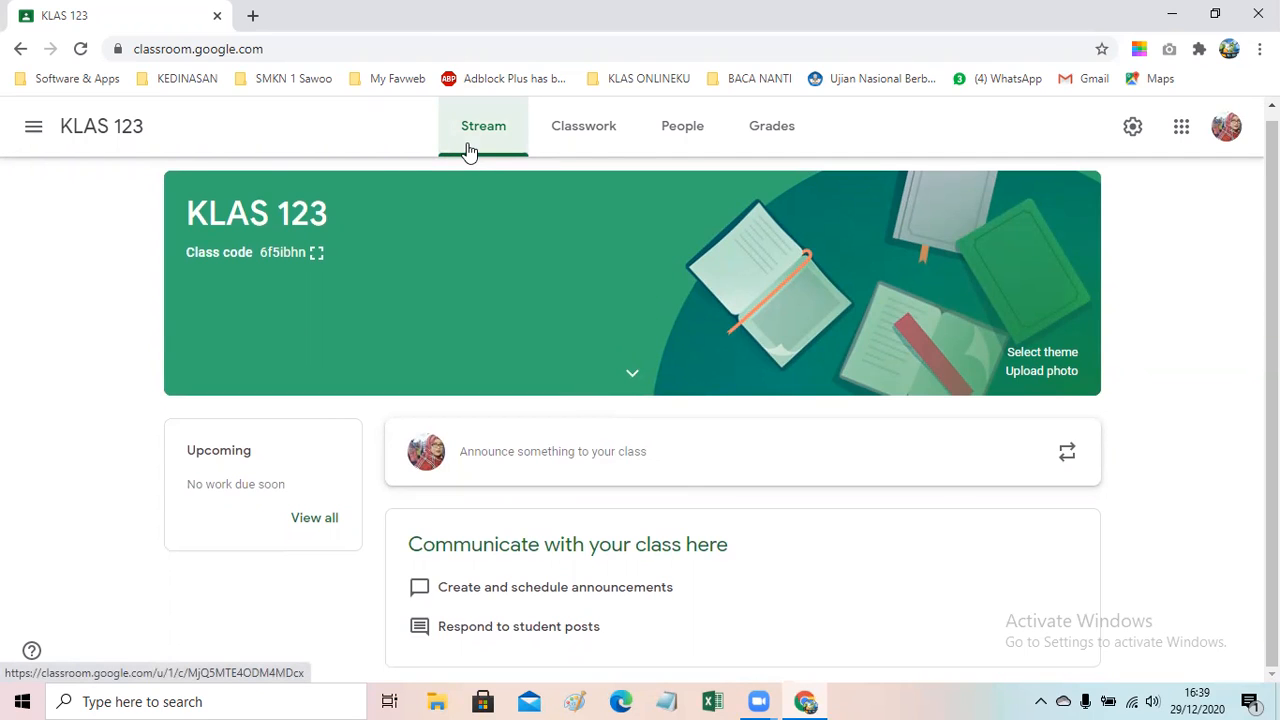
{"action": "left_click", "coordinate": [596, 140]}
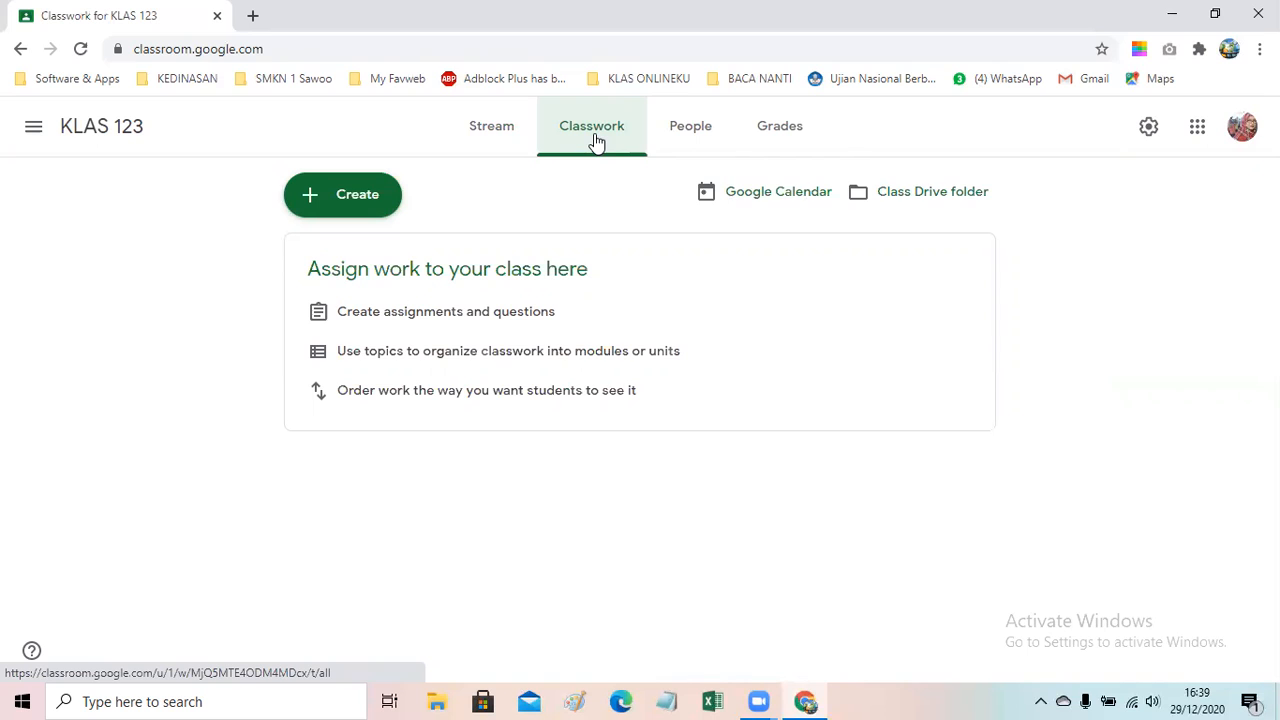
{"action": "left_click", "coordinate": [686, 137]}
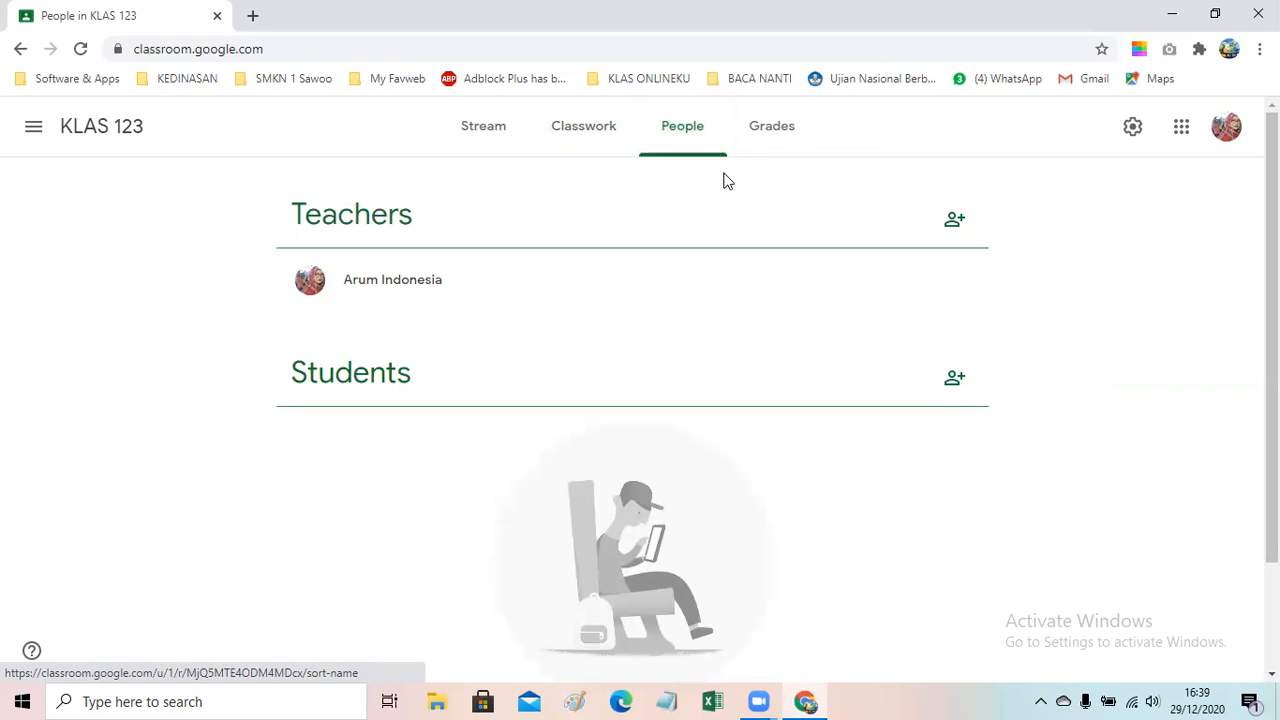
{"action": "left_click", "coordinate": [771, 143]}
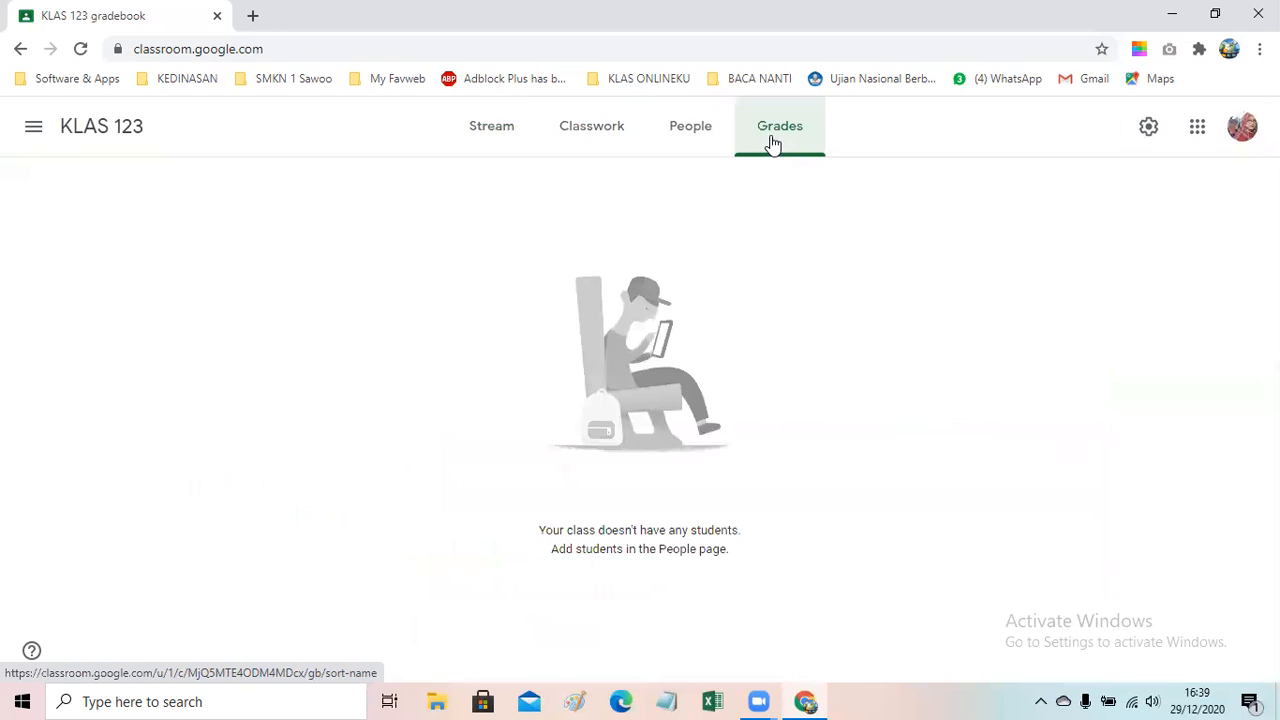
{"action": "left_click", "coordinate": [493, 138]}
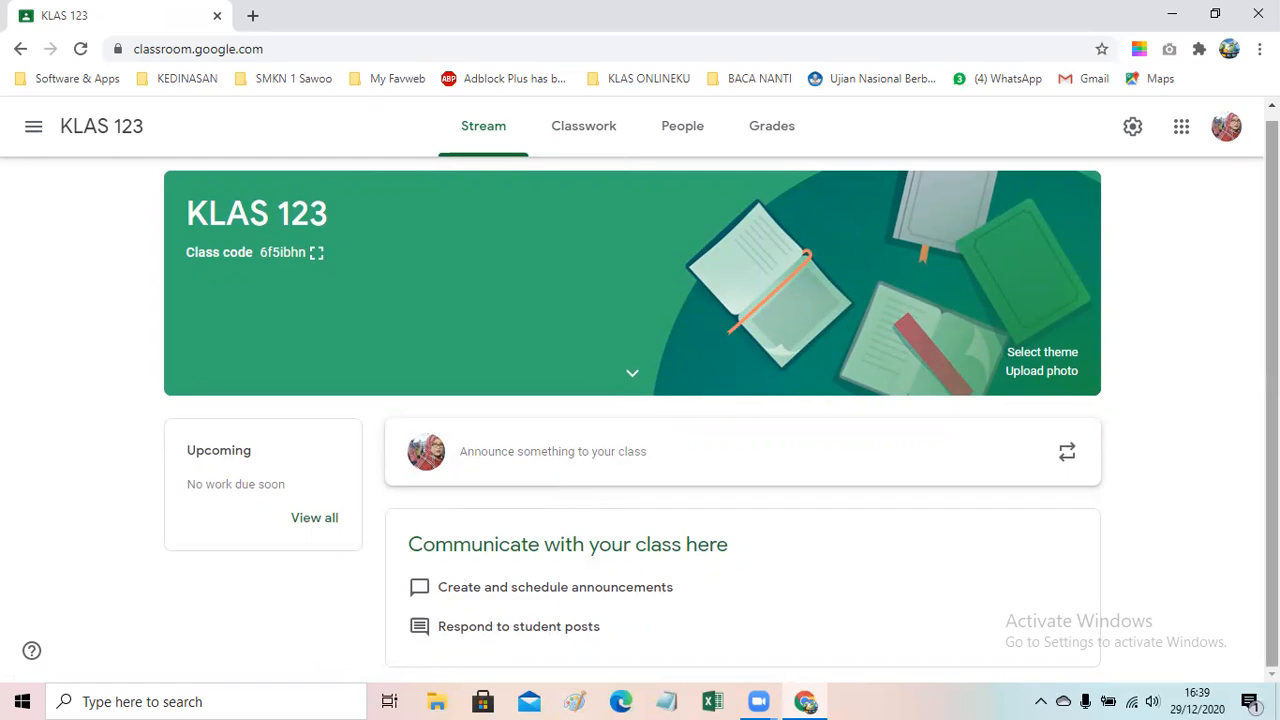
Step: Expand the class details under the Stream banner to view the subject
{"action": "scroll", "coordinate": [640, 395], "scroll_direction": "up", "scroll_amount": 1}
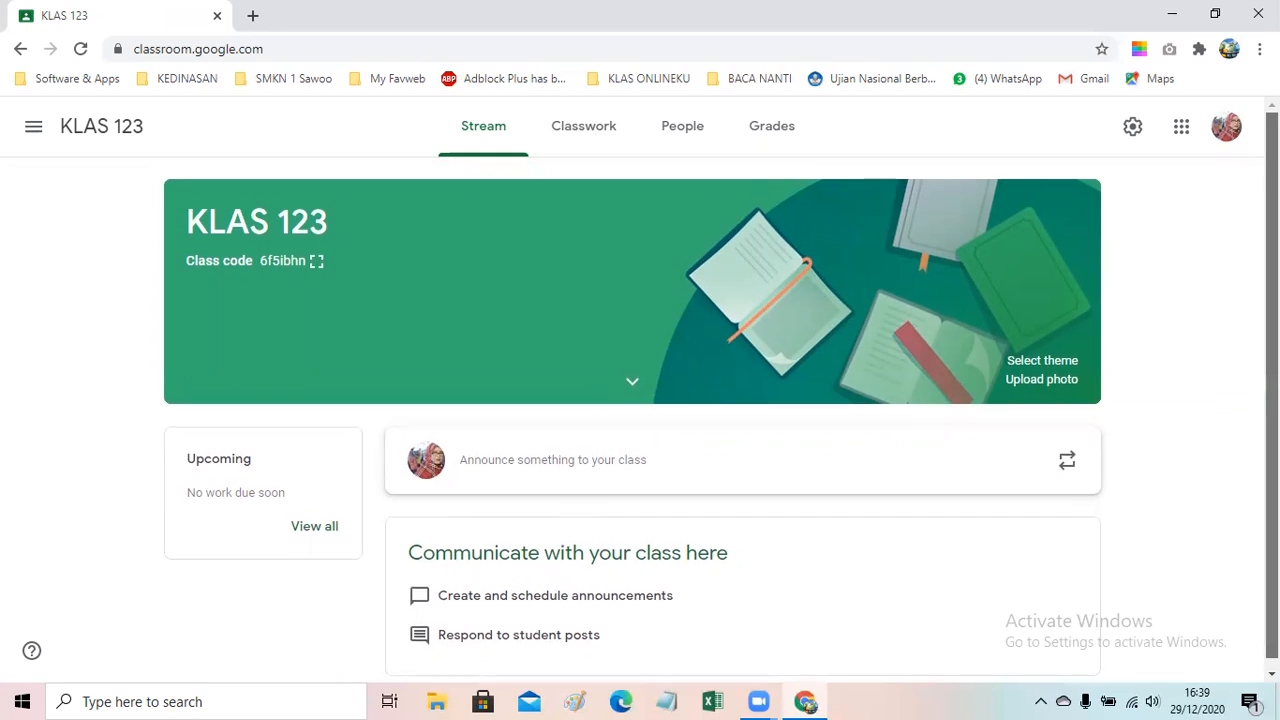
{"action": "scroll", "coordinate": [640, 395], "scroll_direction": "down", "scroll_amount": 1}
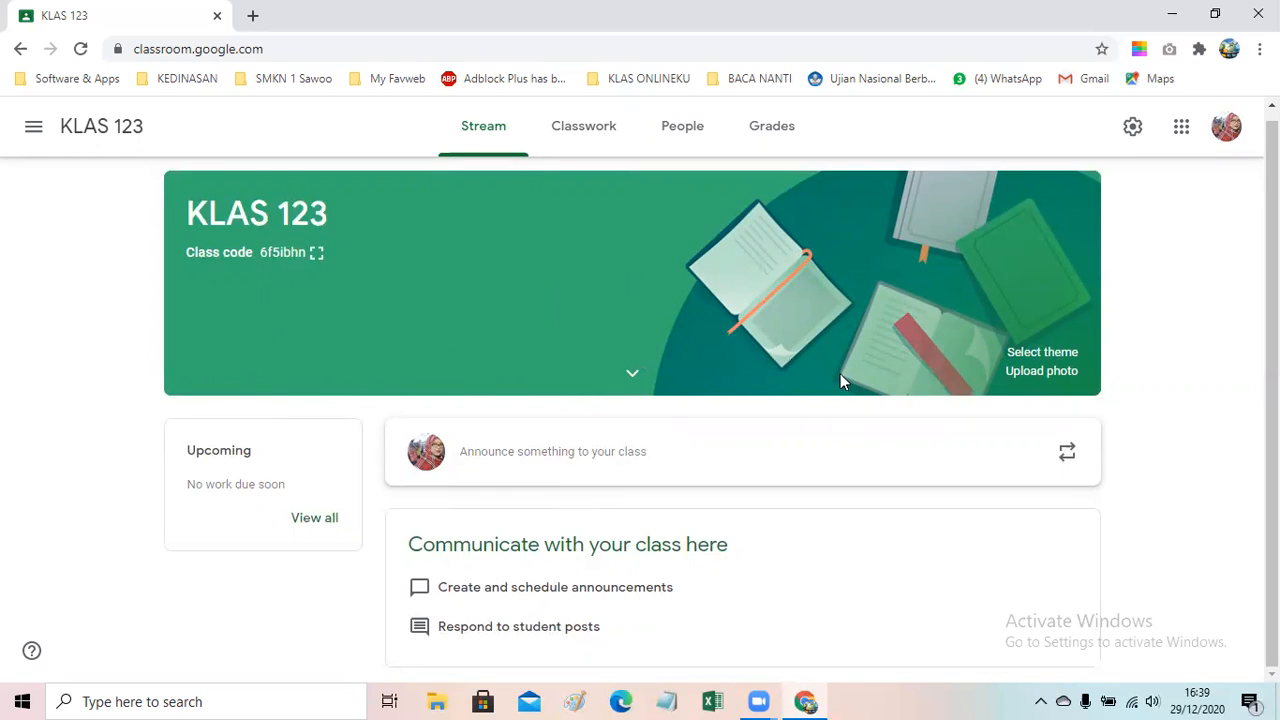
{"action": "left_click", "coordinate": [631, 378]}
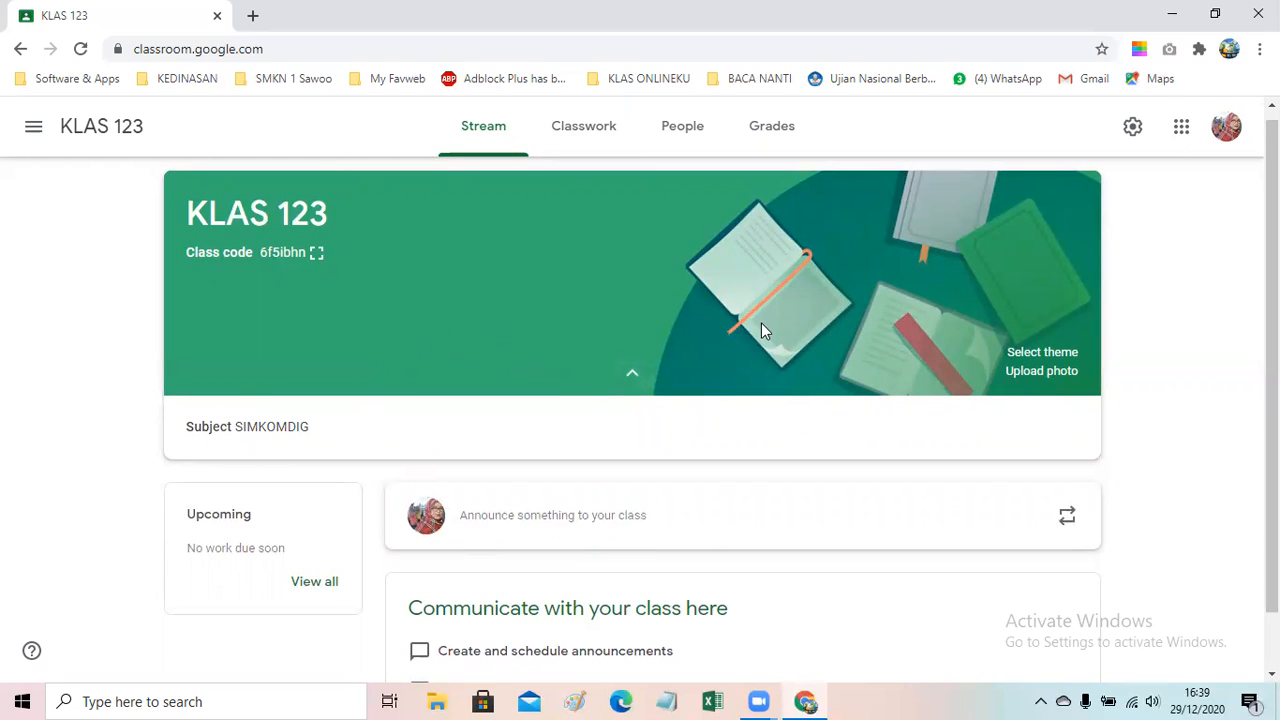
{"action": "left_click", "coordinate": [1024, 381]}
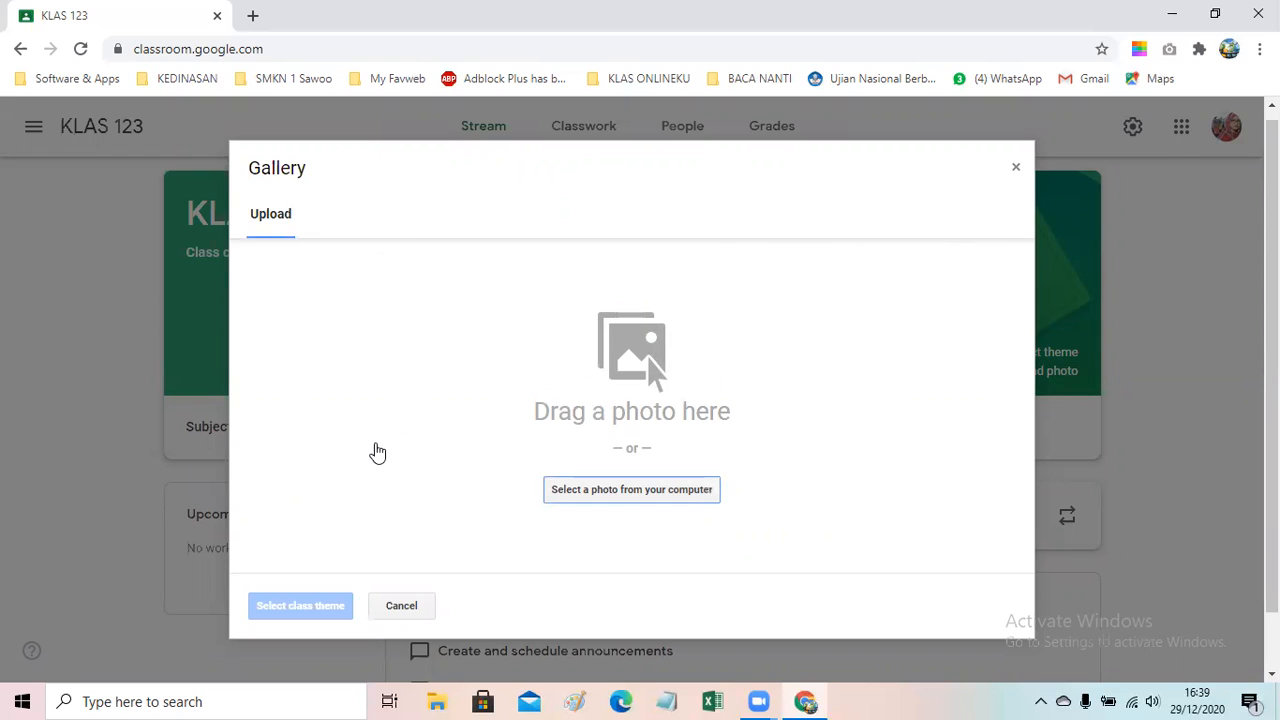
{"action": "left_click", "coordinate": [591, 491]}
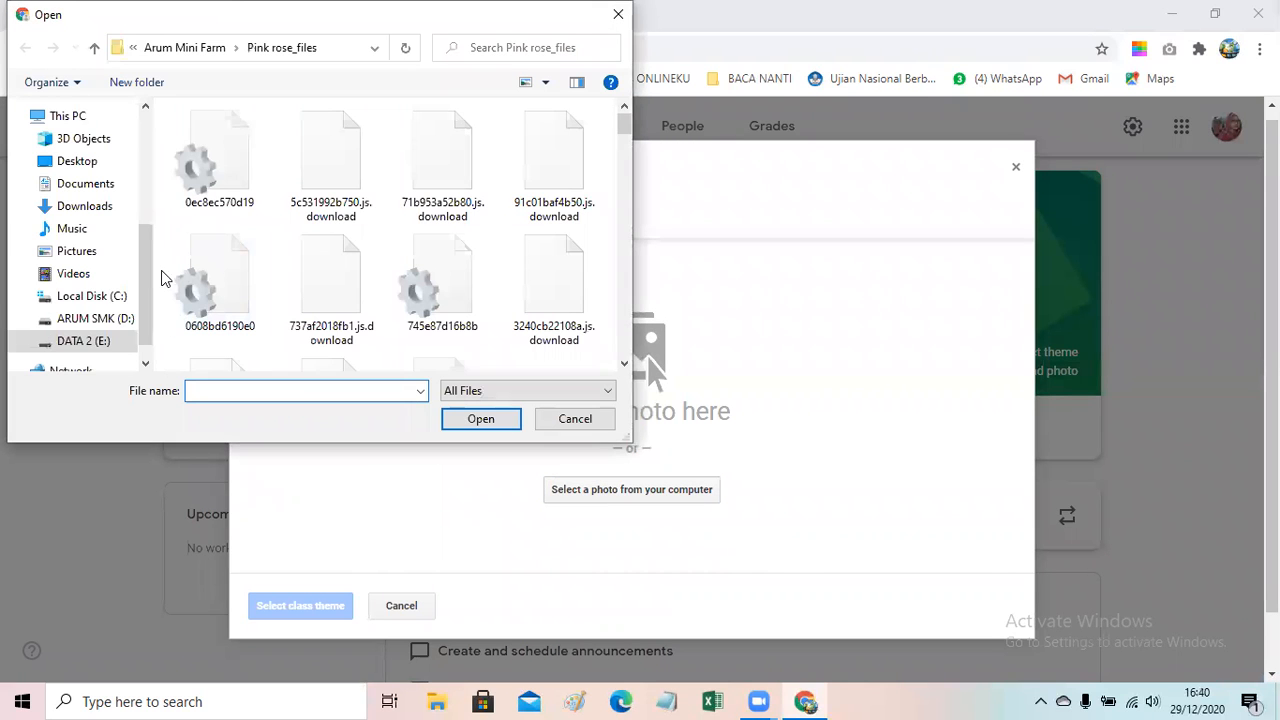
{"action": "scroll", "coordinate": [150, 277], "scroll_direction": "down", "scroll_amount": 1}
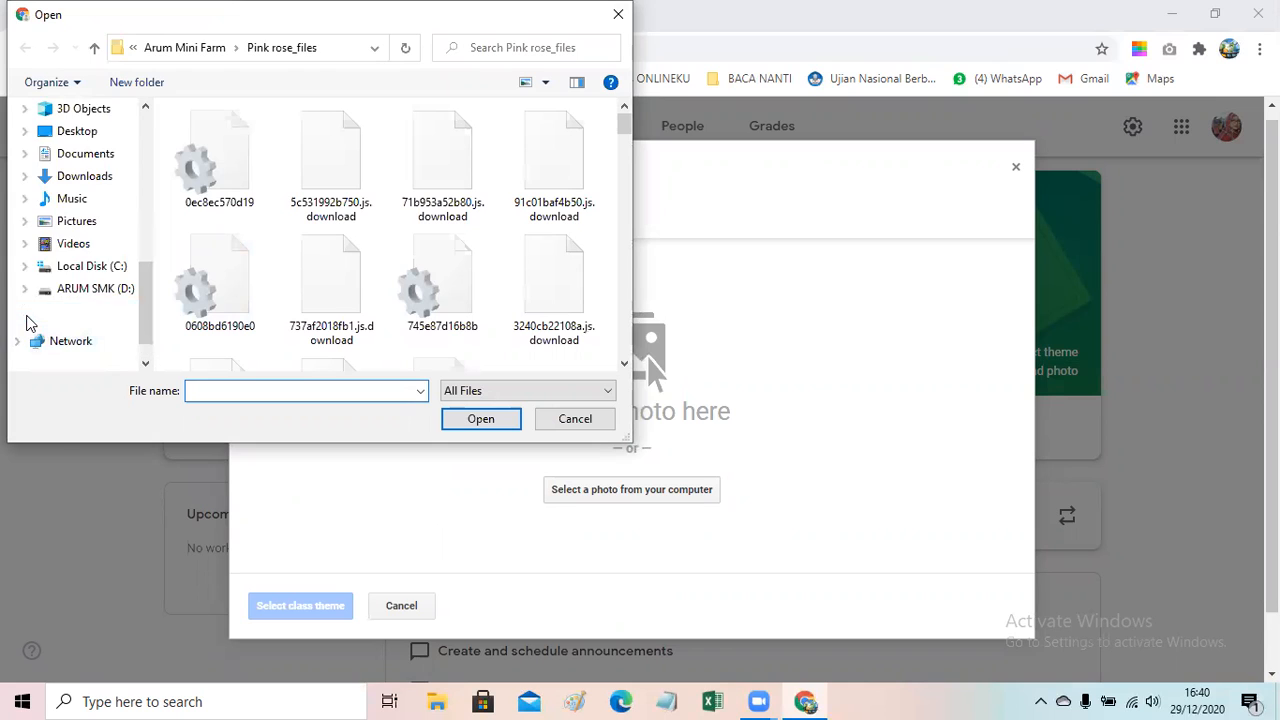
{"action": "left_click", "coordinate": [28, 316]}
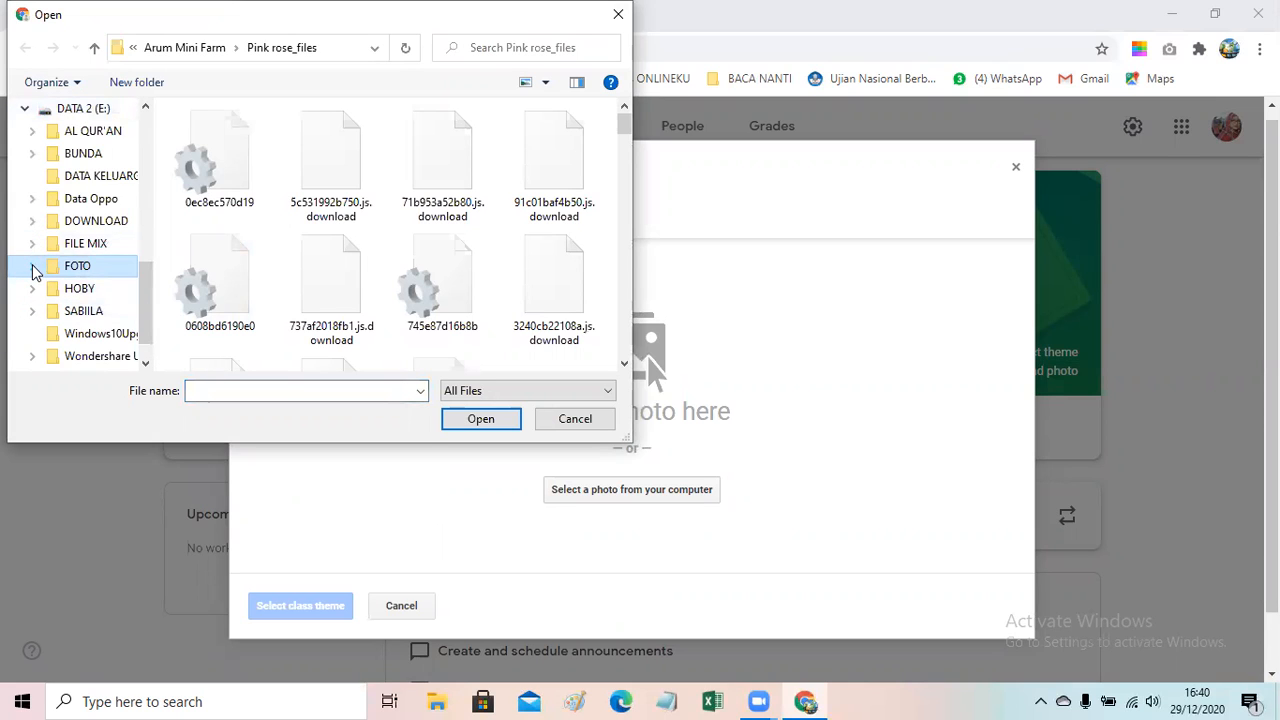
{"action": "left_click", "coordinate": [34, 268]}
{"action": "left_click", "coordinate": [38, 156]}
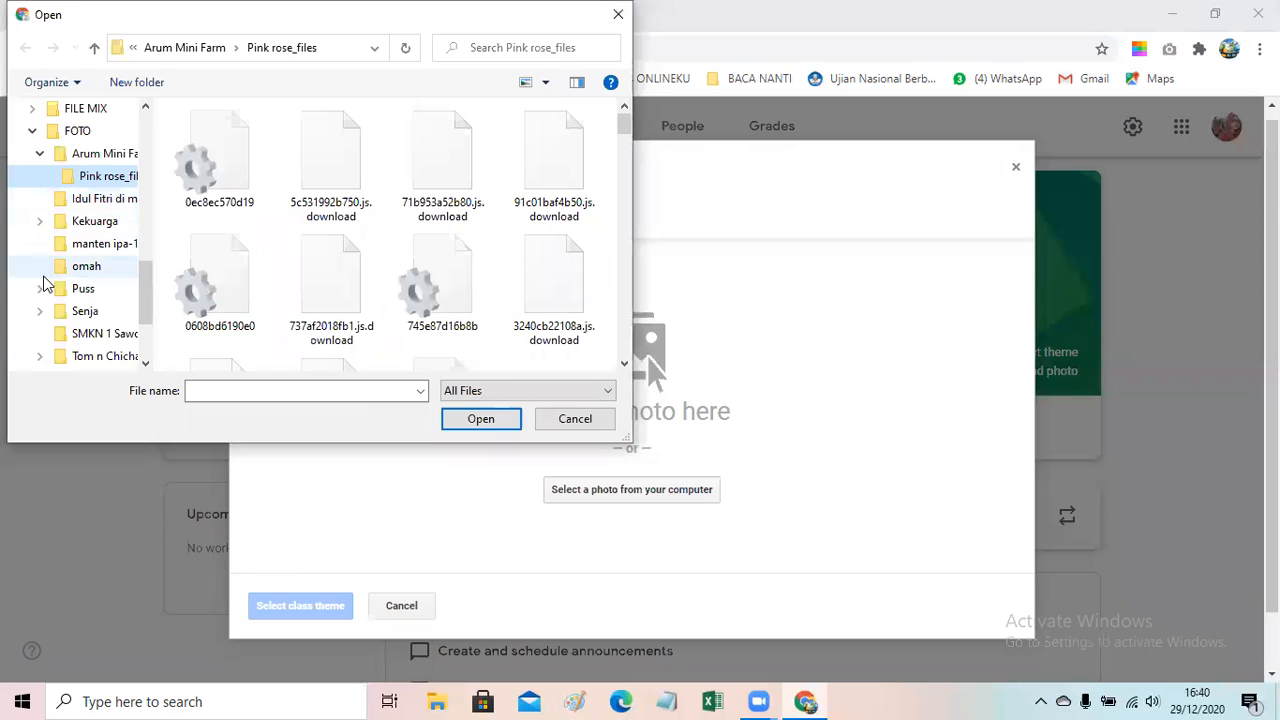
{"action": "left_click", "coordinate": [45, 334]}
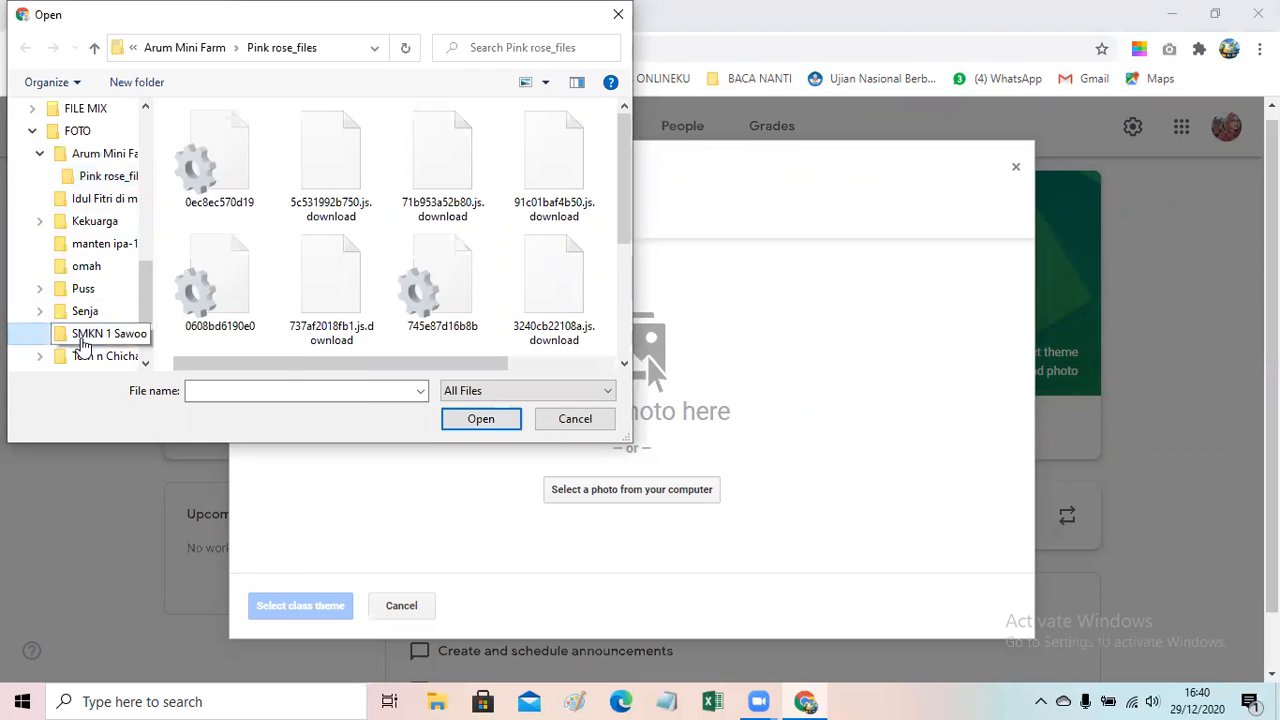
{"action": "scroll", "coordinate": [440, 265], "scroll_direction": "down", "scroll_amount": 1}
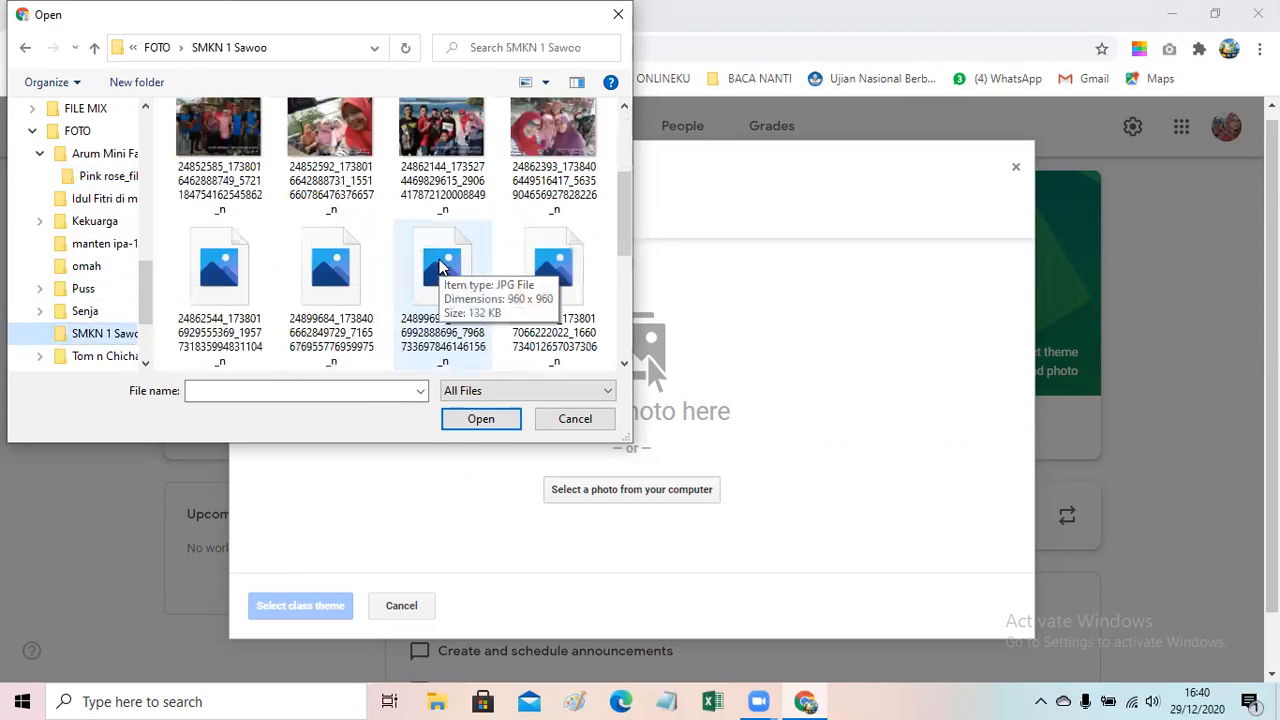
{"action": "scroll", "coordinate": [440, 265], "scroll_direction": "down", "scroll_amount": 5}
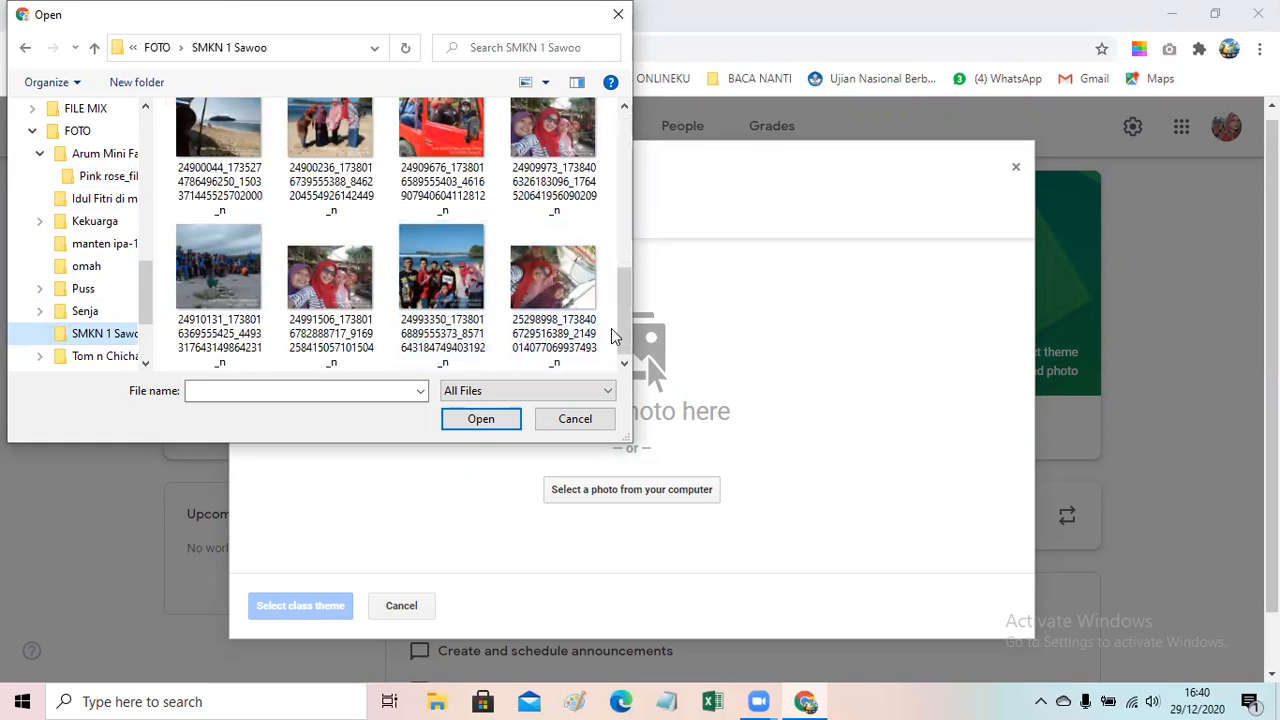
{"action": "scroll", "coordinate": [624, 295], "scroll_direction": "down", "scroll_amount": 2}
{"action": "scroll", "coordinate": [624, 295], "scroll_direction": "up", "scroll_amount": 4}
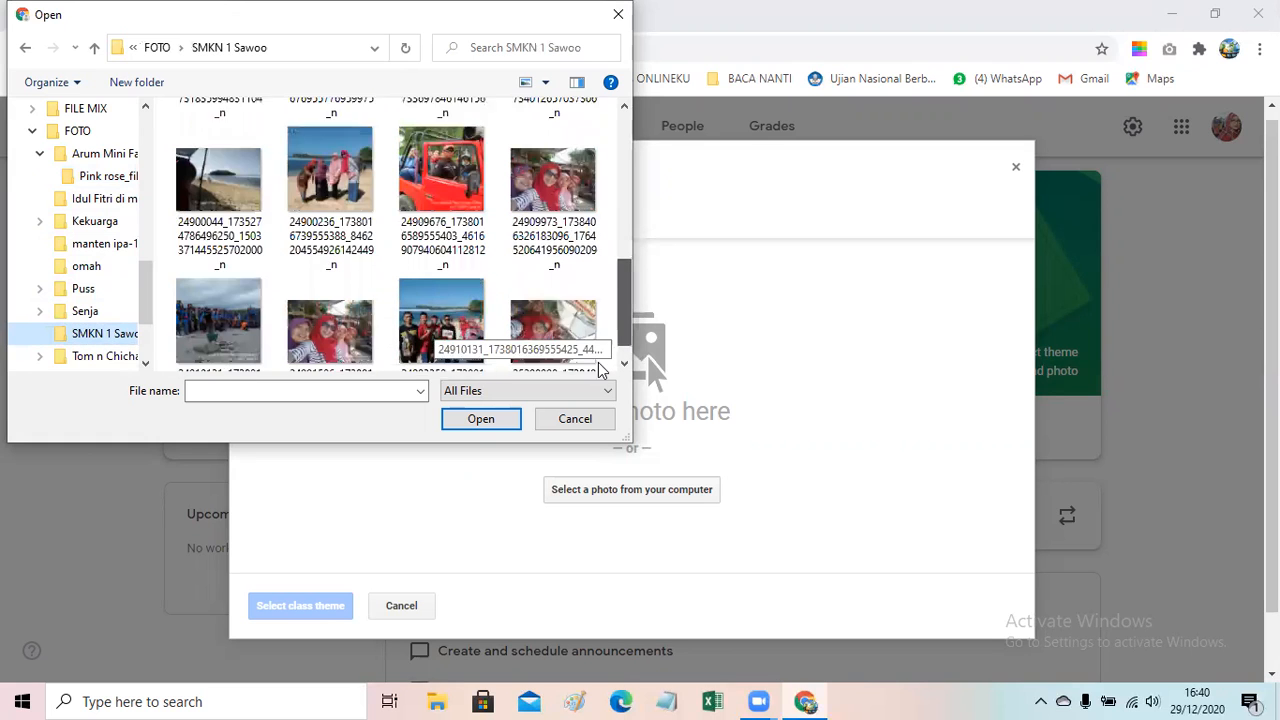
{"action": "scroll", "coordinate": [601, 370], "scroll_direction": "down", "scroll_amount": 1}
{"action": "scroll", "coordinate": [97, 318], "scroll_direction": "up", "scroll_amount": 2}
{"action": "scroll", "coordinate": [97, 318], "scroll_direction": "up", "scroll_amount": 3}
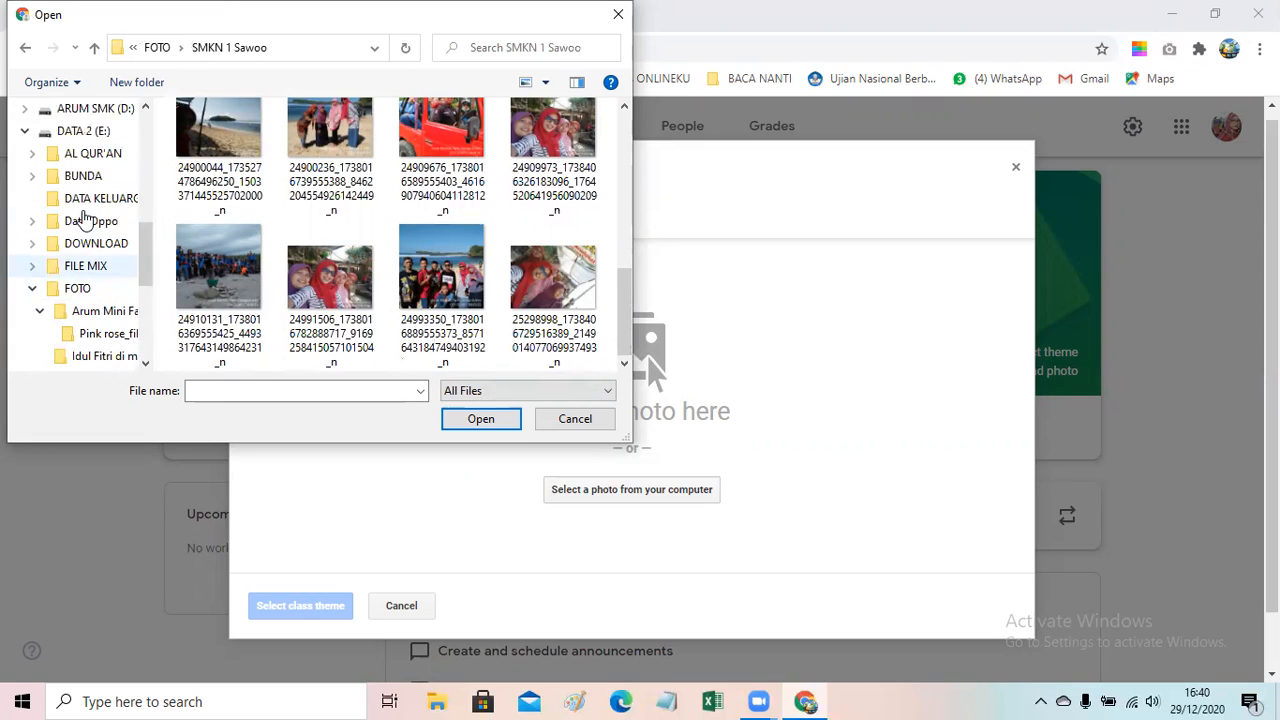
{"action": "left_click", "coordinate": [574, 419]}
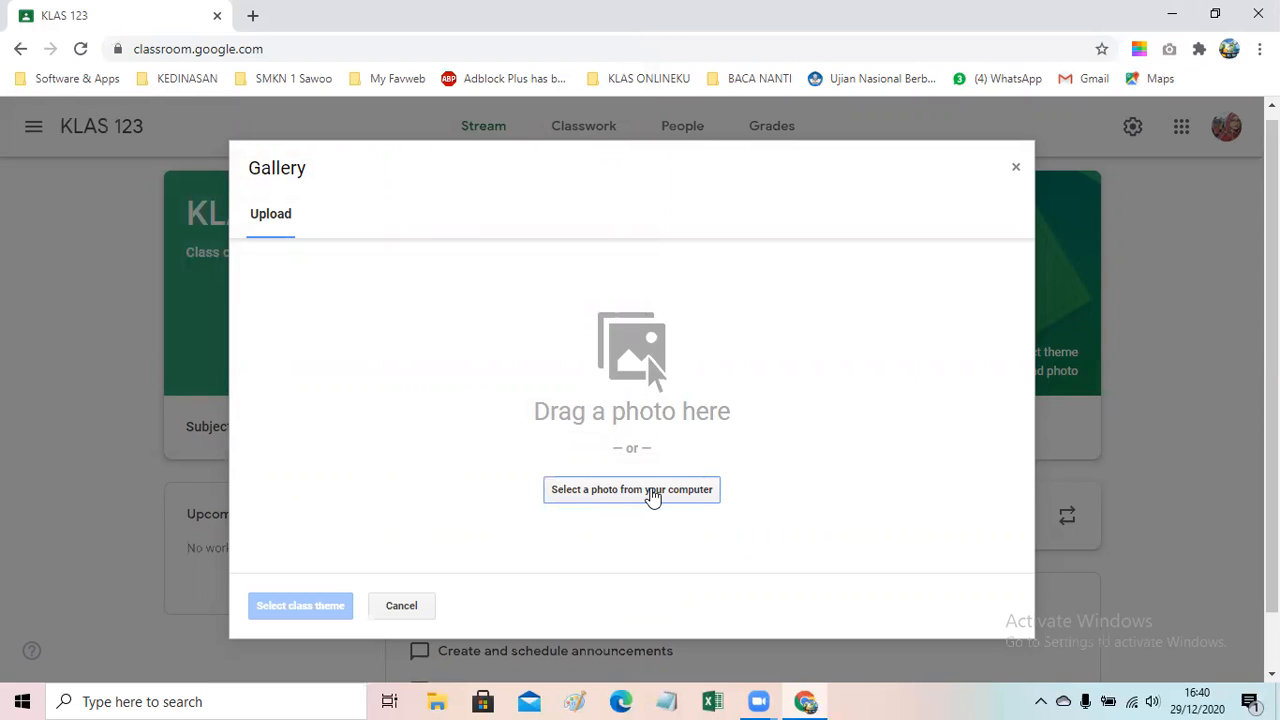
{"action": "left_click", "coordinate": [1012, 170]}
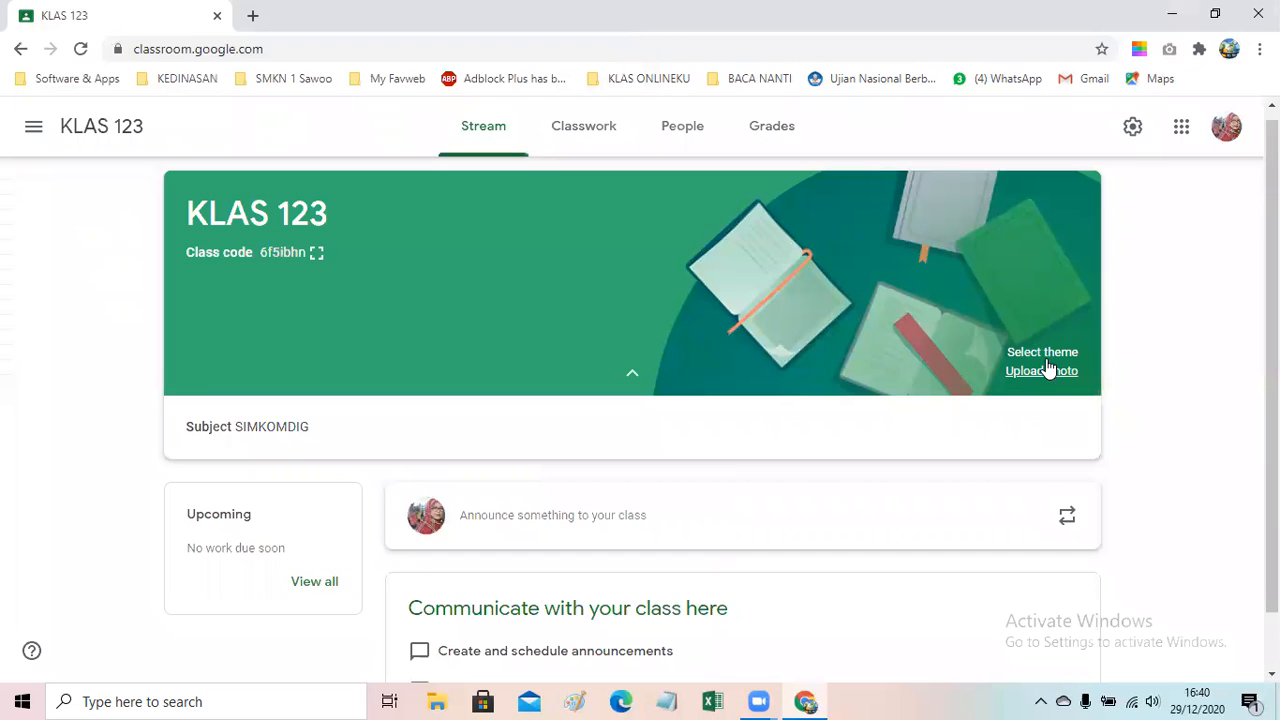
Step: Apply the grey General gallery theme showing a laptop, tablet and phone as the class banner
{"action": "left_click", "coordinate": [1040, 353]}
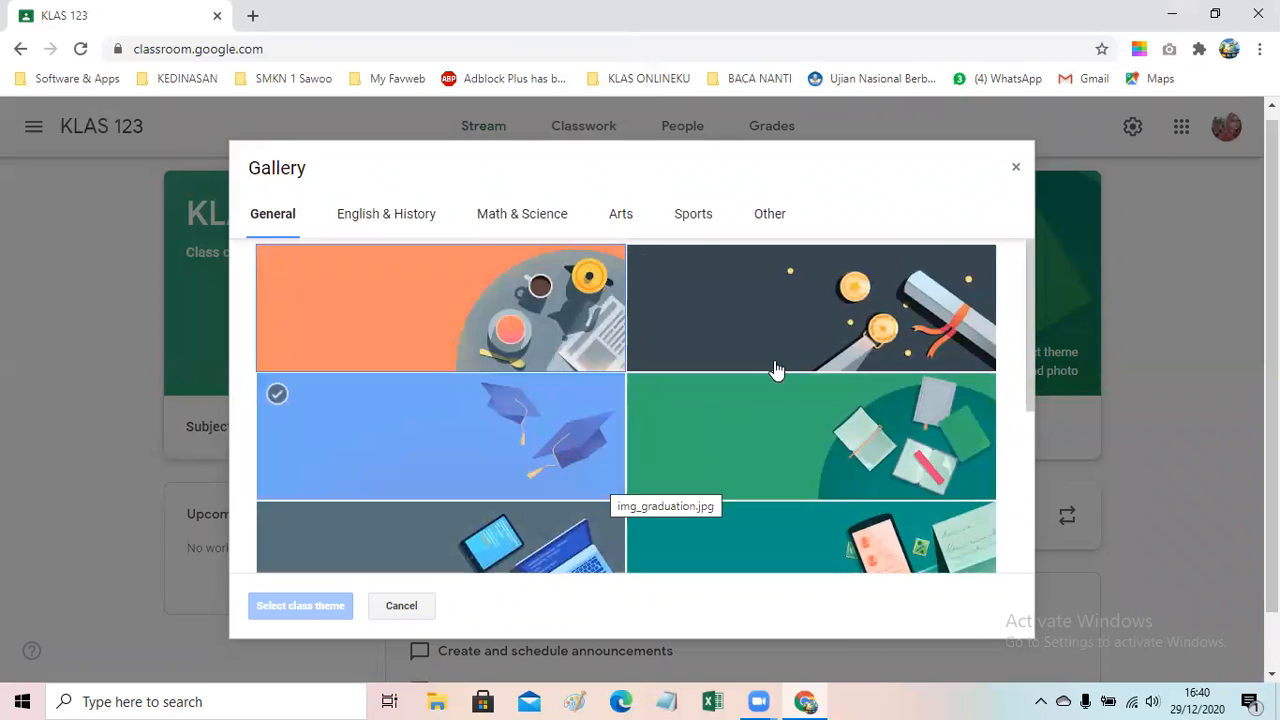
{"action": "scroll", "coordinate": [775, 365], "scroll_direction": "down", "scroll_amount": 2}
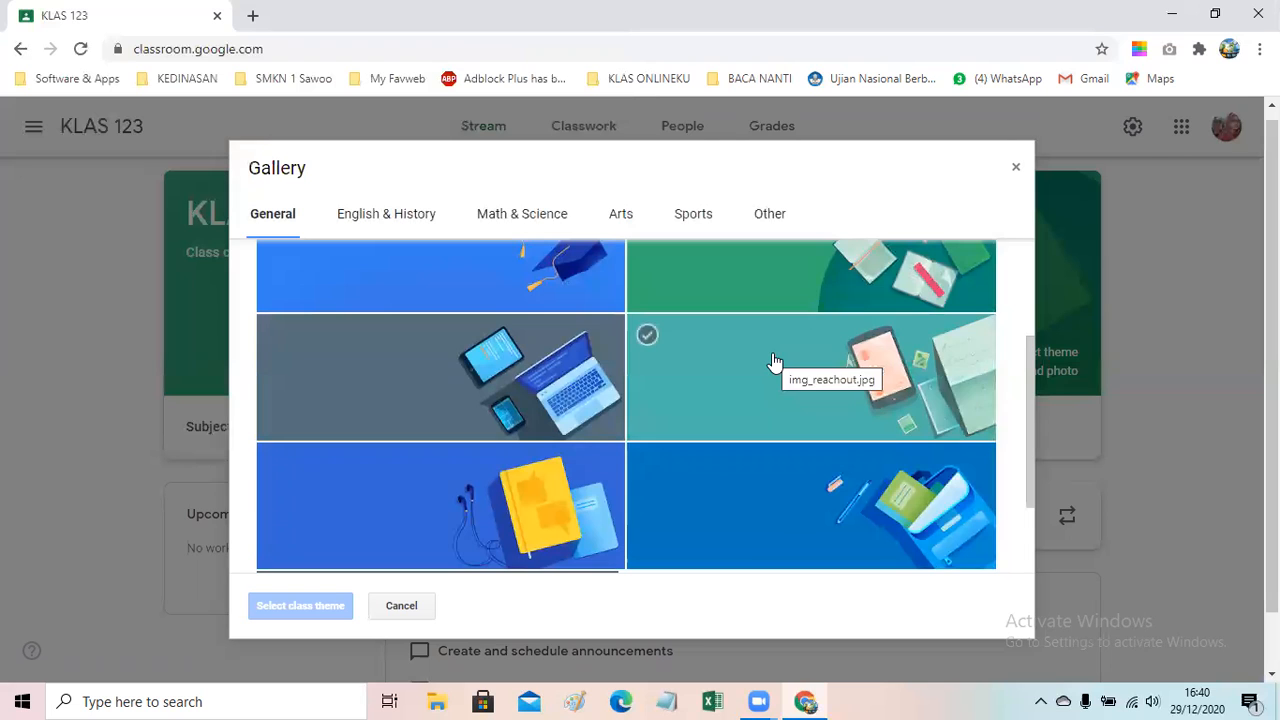
{"action": "scroll", "coordinate": [775, 362], "scroll_direction": "down", "scroll_amount": 1}
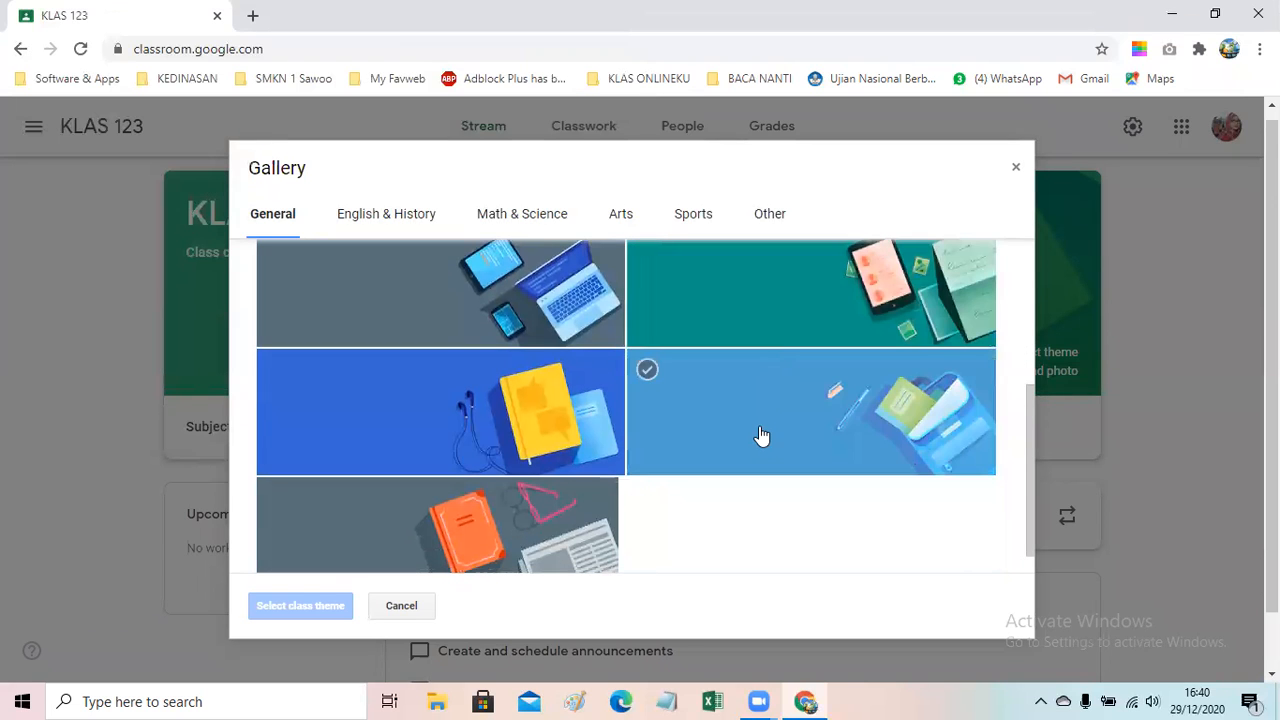
{"action": "left_click", "coordinate": [485, 318]}
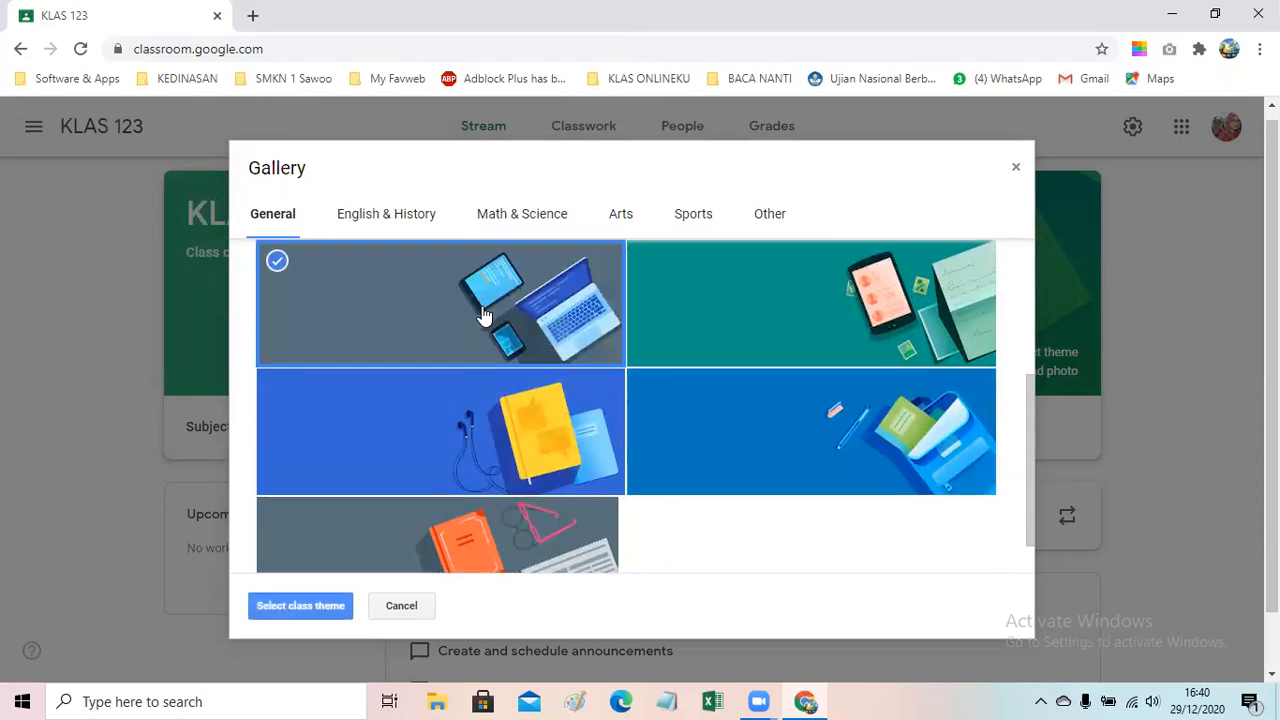
{"action": "left_click", "coordinate": [305, 606]}
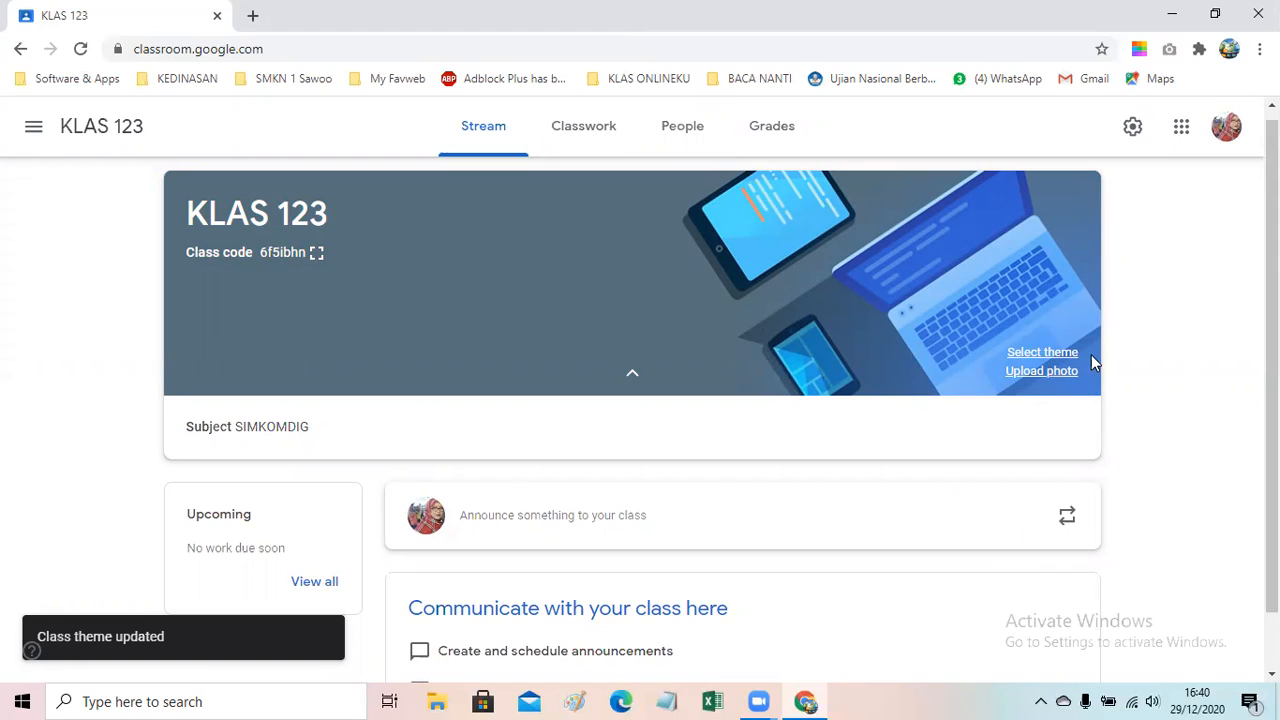
{"action": "scroll", "coordinate": [383, 369], "scroll_direction": "down", "scroll_amount": 1}
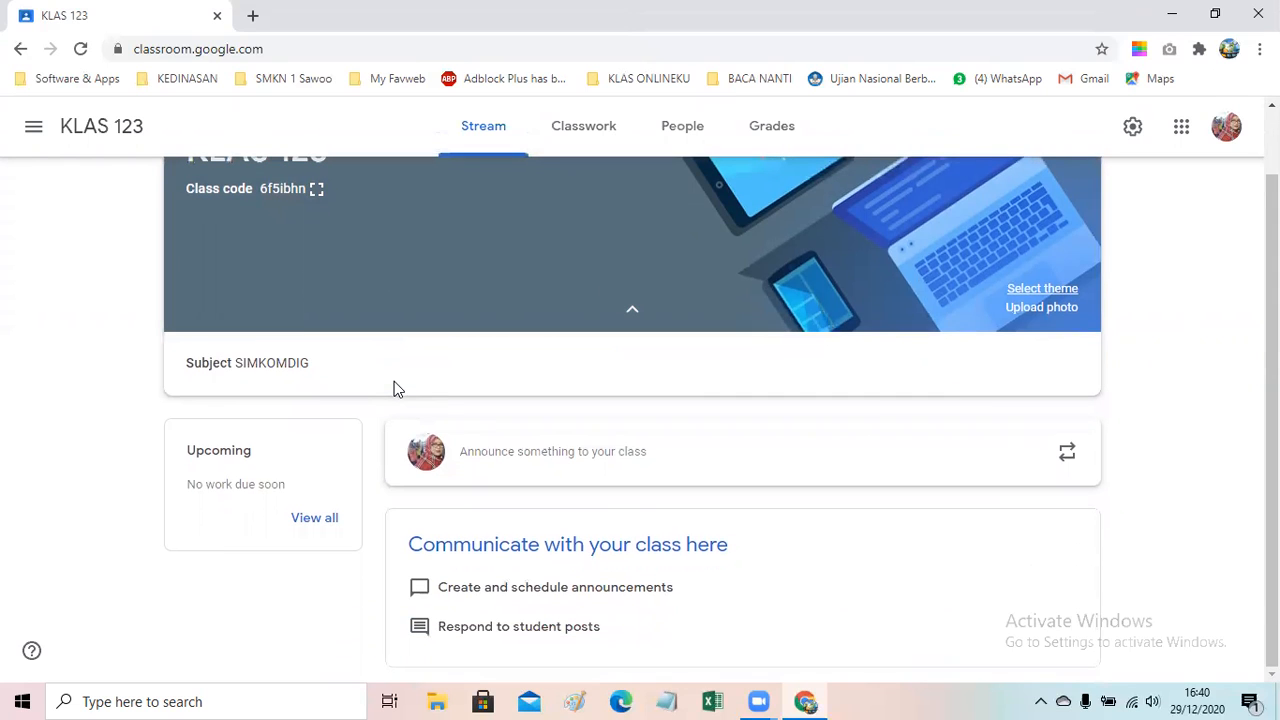
{"action": "scroll", "coordinate": [868, 516], "scroll_direction": "up", "scroll_amount": 1}
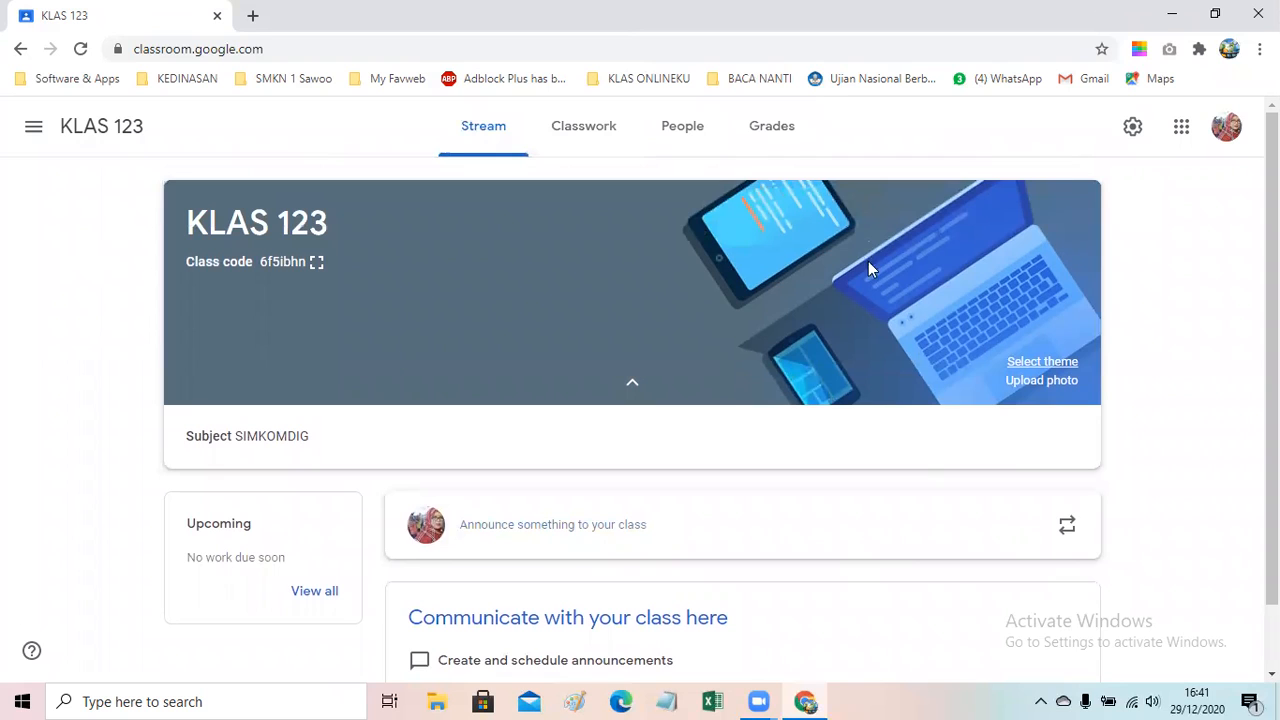
Step: Open the class settings and append the teacher's name after SIMKOMDIG in the subject
{"action": "left_click", "coordinate": [1134, 130]}
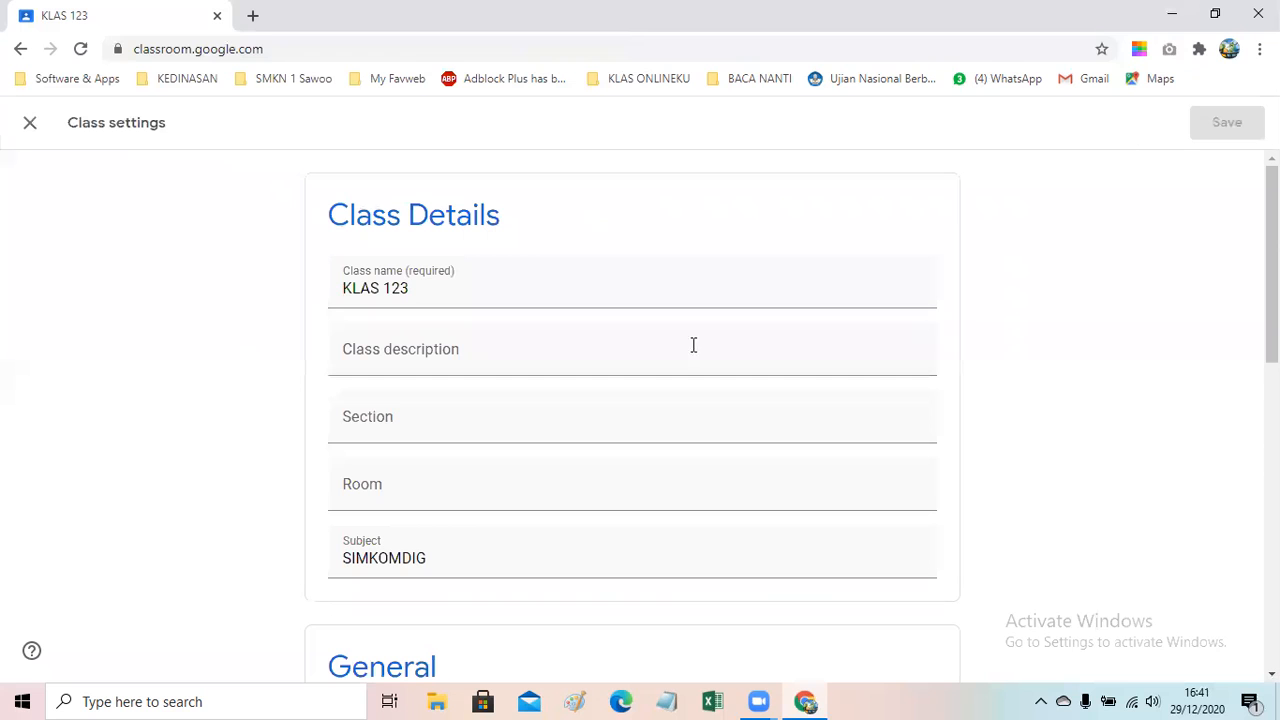
{"action": "scroll", "coordinate": [474, 318], "scroll_direction": "down", "scroll_amount": 2}
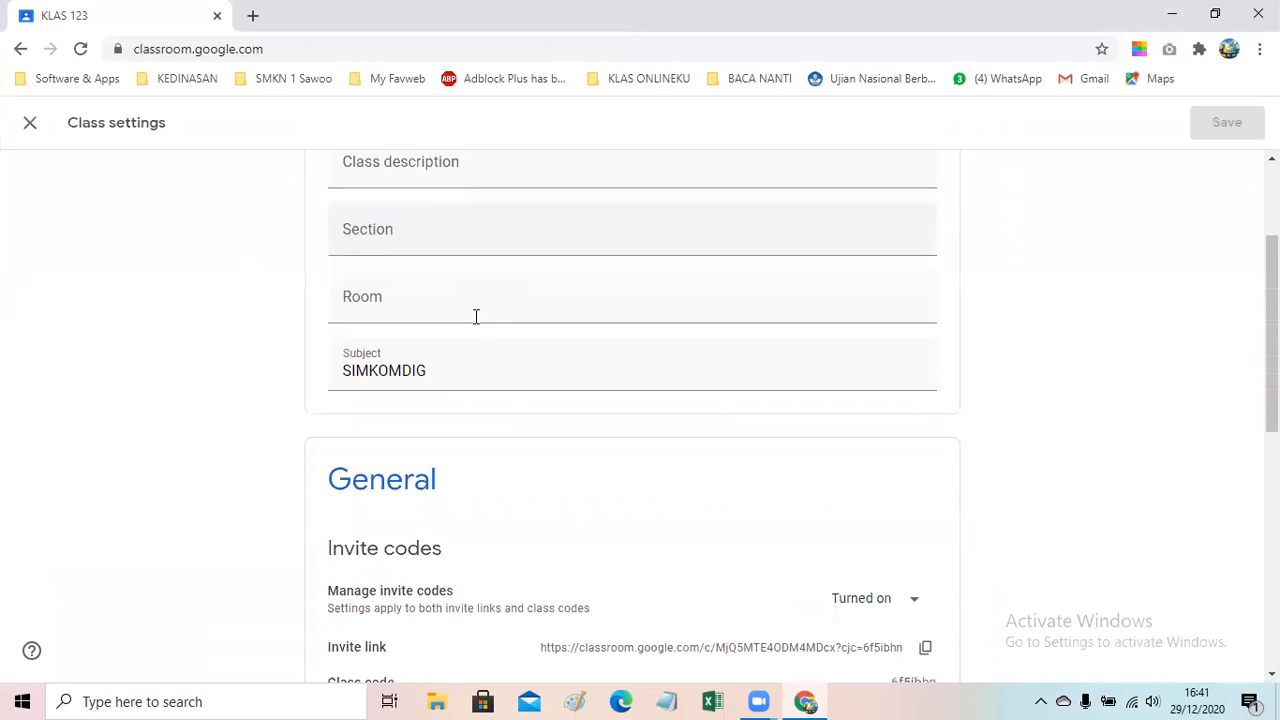
{"action": "scroll", "coordinate": [399, 408], "scroll_direction": "down", "scroll_amount": 1}
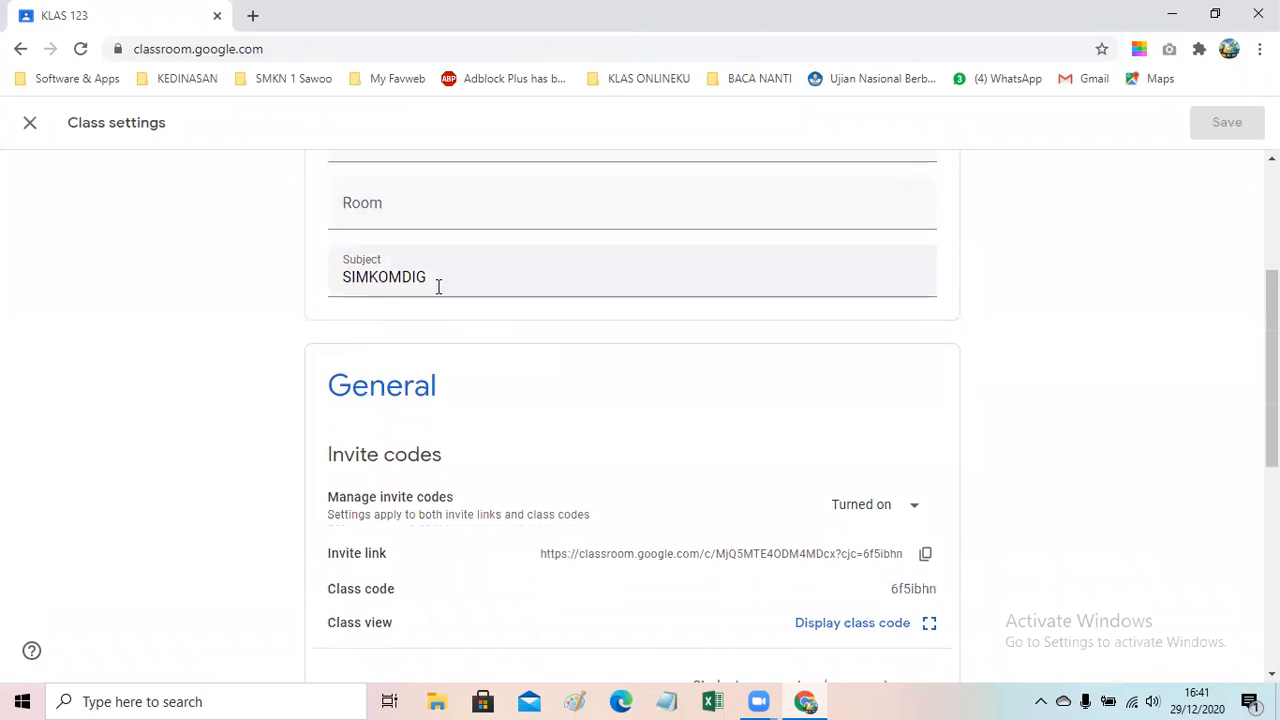
{"action": "scroll", "coordinate": [589, 352], "scroll_direction": "up", "scroll_amount": 3}
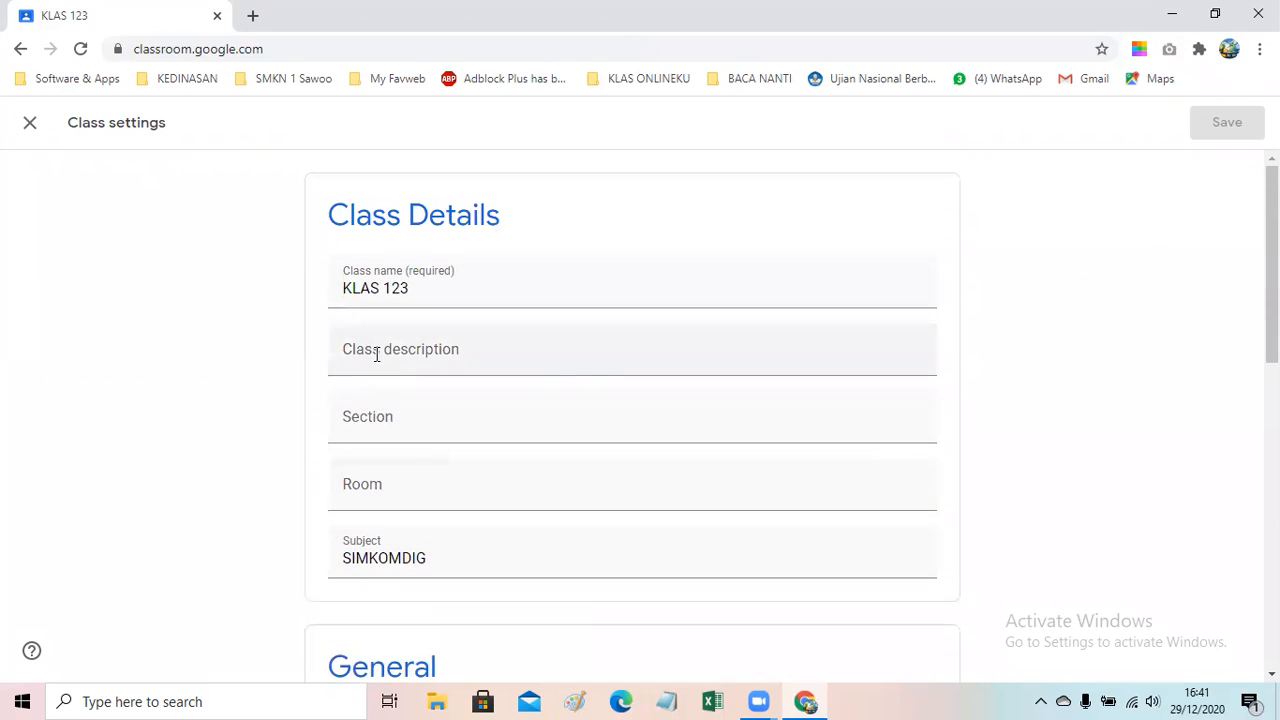
{"action": "left_click", "coordinate": [436, 561]}
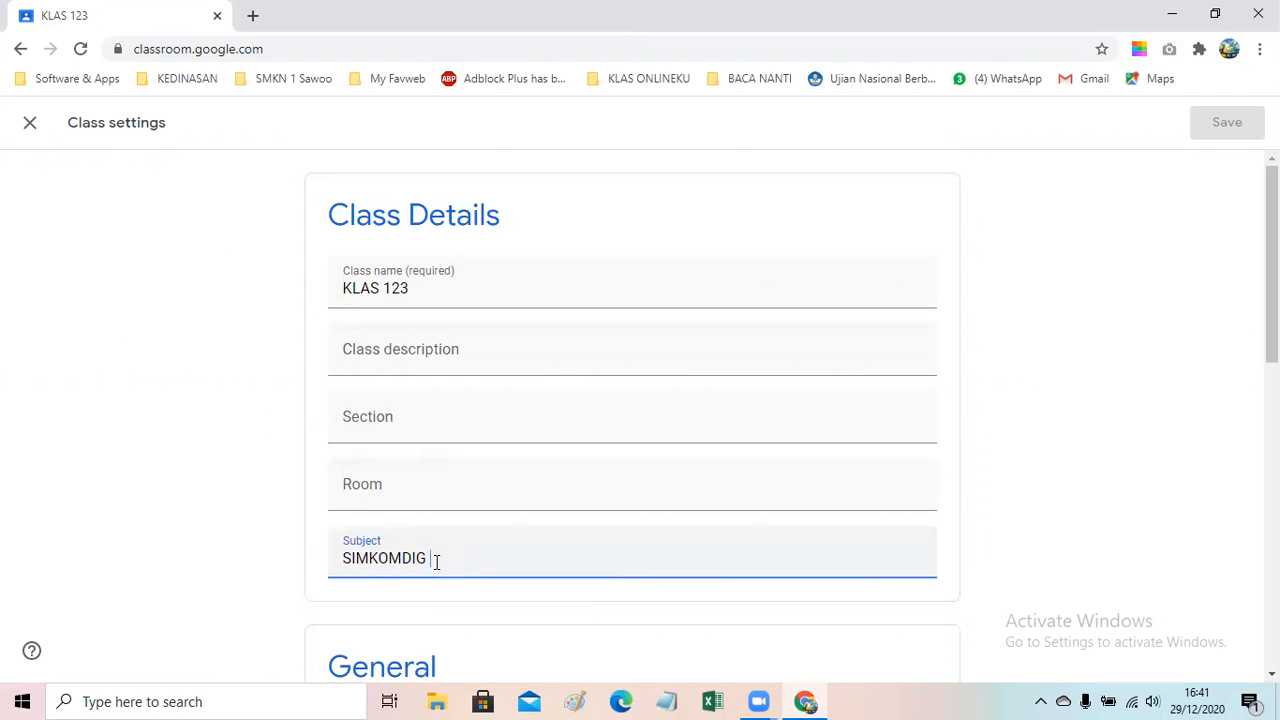
{"action": "type", "text": "ARUM"}
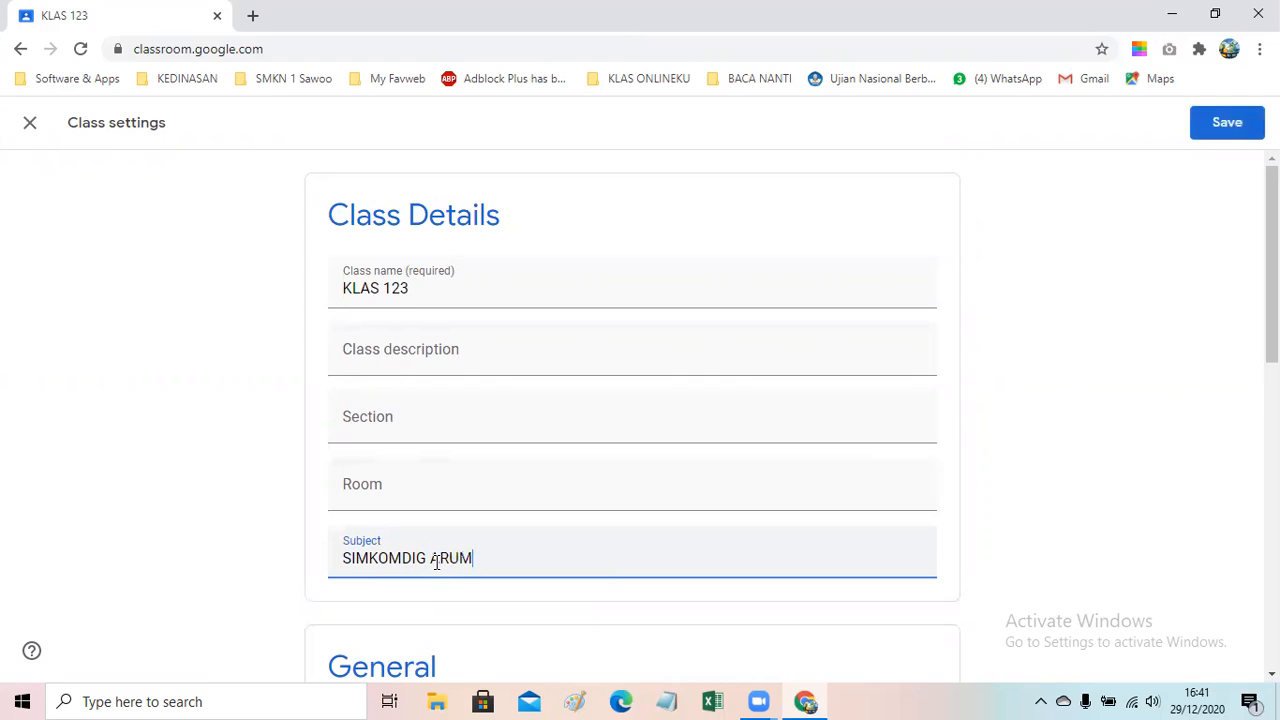
{"action": "type", "text": " IN"}
{"action": "key", "text": "BackSpace"}
{"action": "key", "text": "BackSpace"}
{"action": "key", "text": "BackSpace"}
{"action": "key", "text": "BackSpace"}
{"action": "key", "text": "BackSpace"}
{"action": "key", "text": "BackSpace"}
{"action": "type", "text": "RUM INDRIAN"}
Step: Check the options for managing invite codes and set the Stream permission to Students can only comment
{"action": "scroll", "coordinate": [493, 619], "scroll_direction": "down", "scroll_amount": 5}
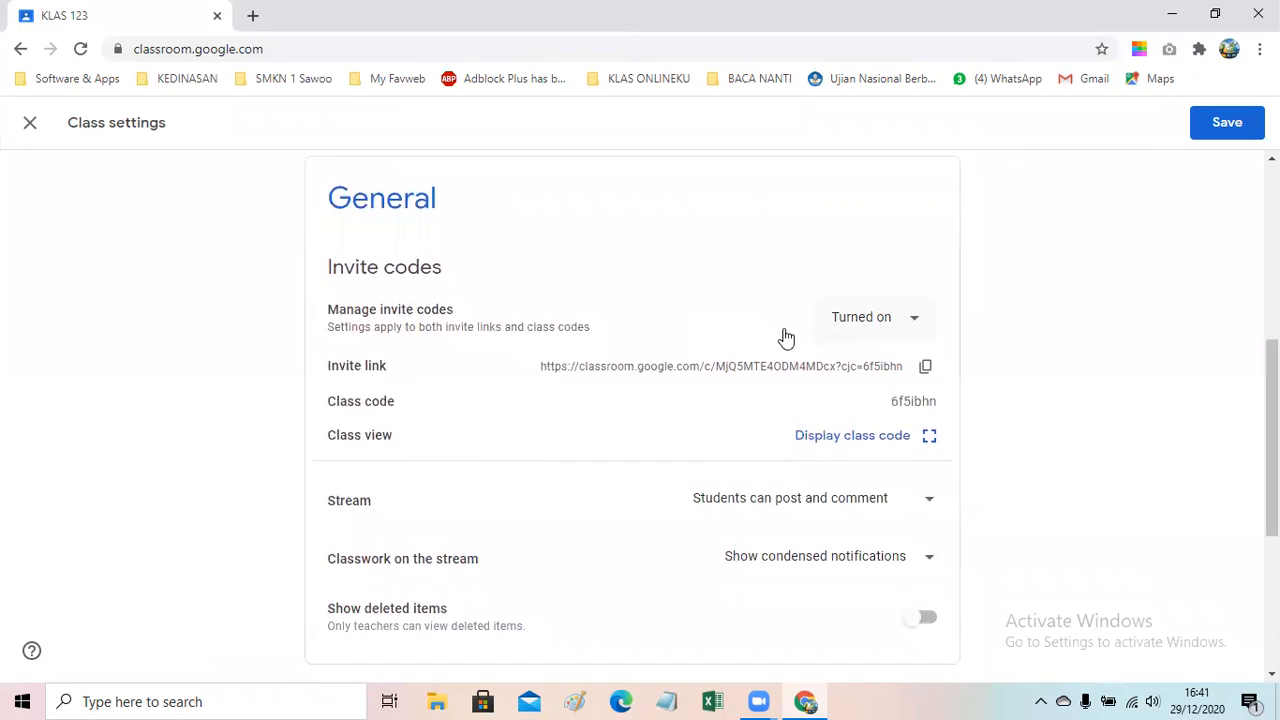
{"action": "left_click", "coordinate": [913, 327]}
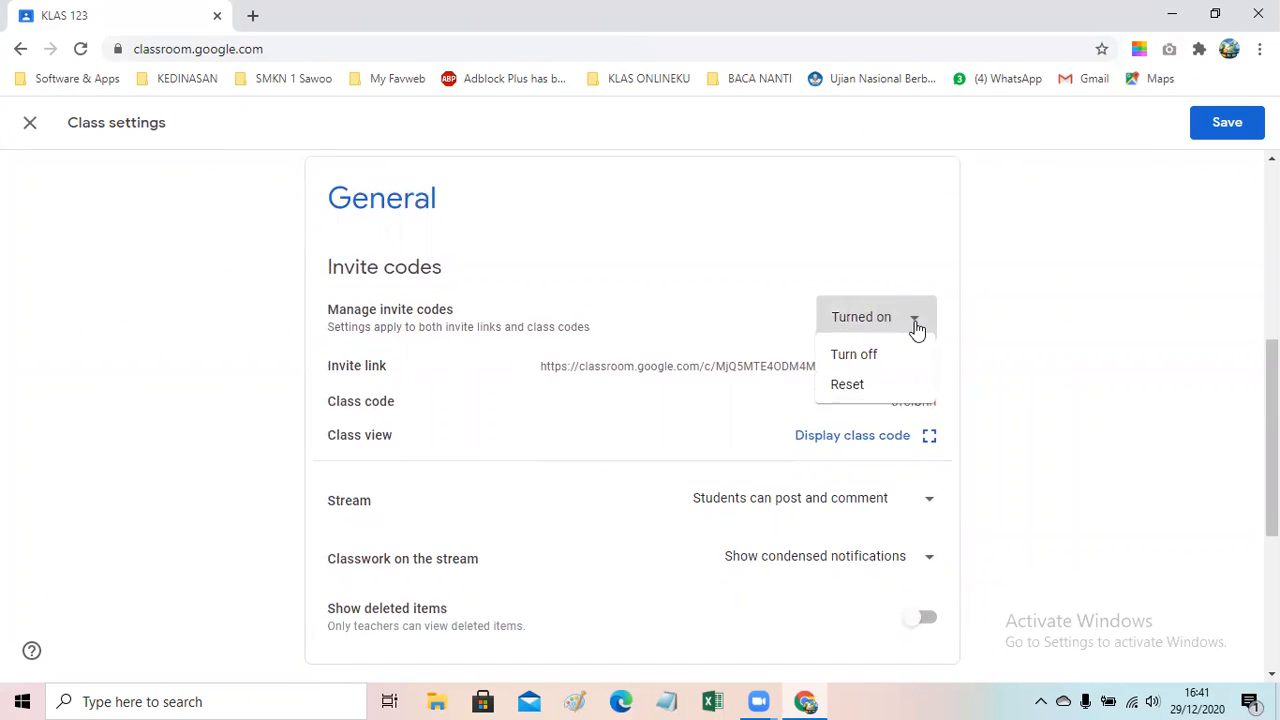
{"action": "left_click", "coordinate": [893, 325]}
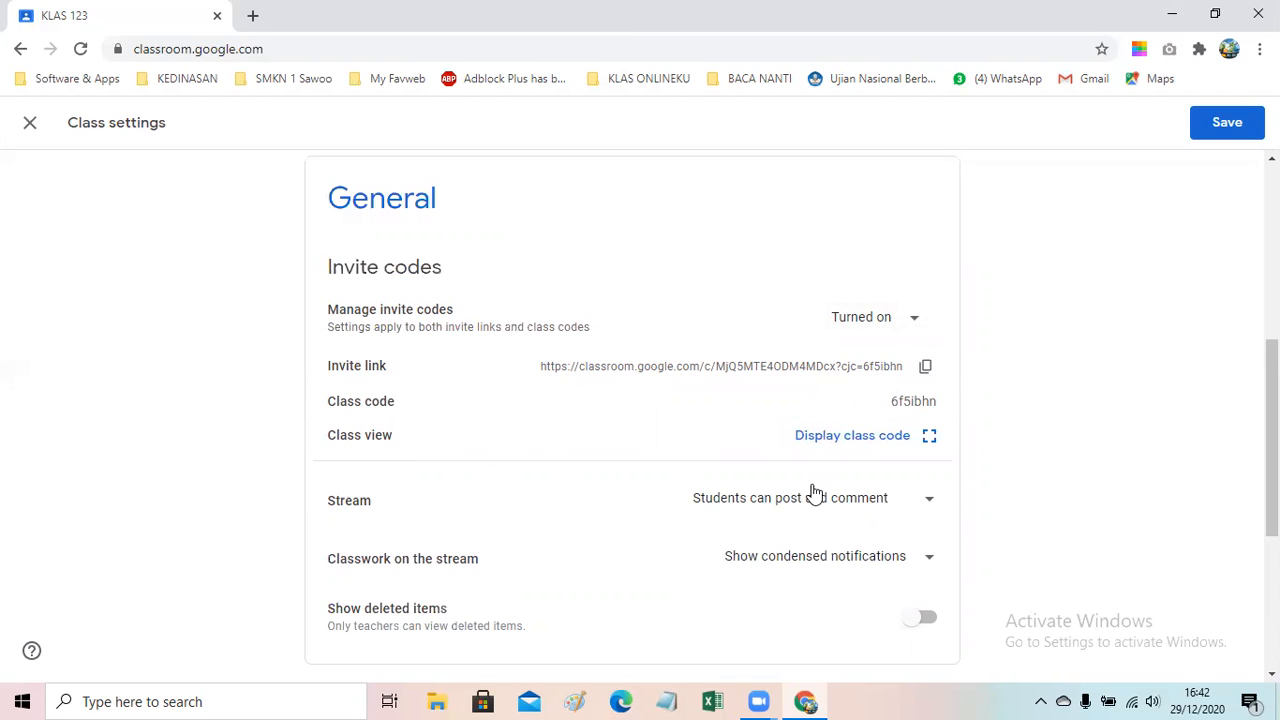
{"action": "scroll", "coordinate": [816, 492], "scroll_direction": "down", "scroll_amount": 1}
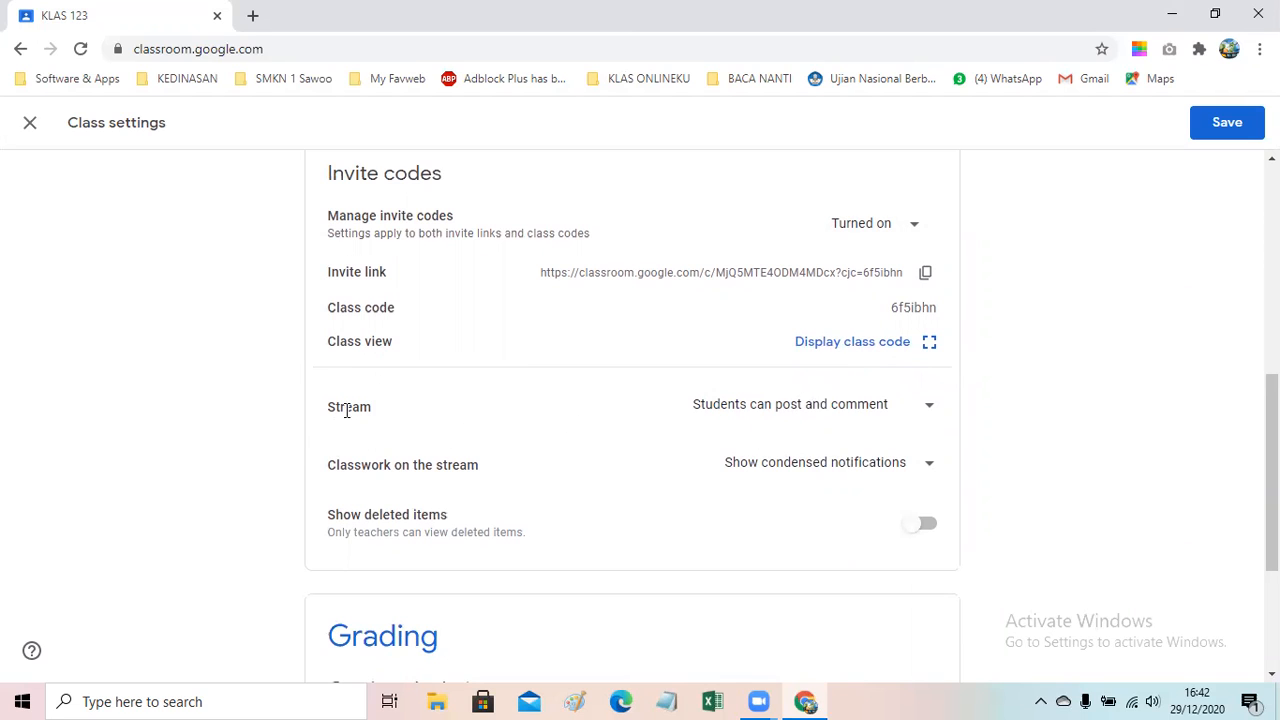
{"action": "left_click", "coordinate": [929, 413]}
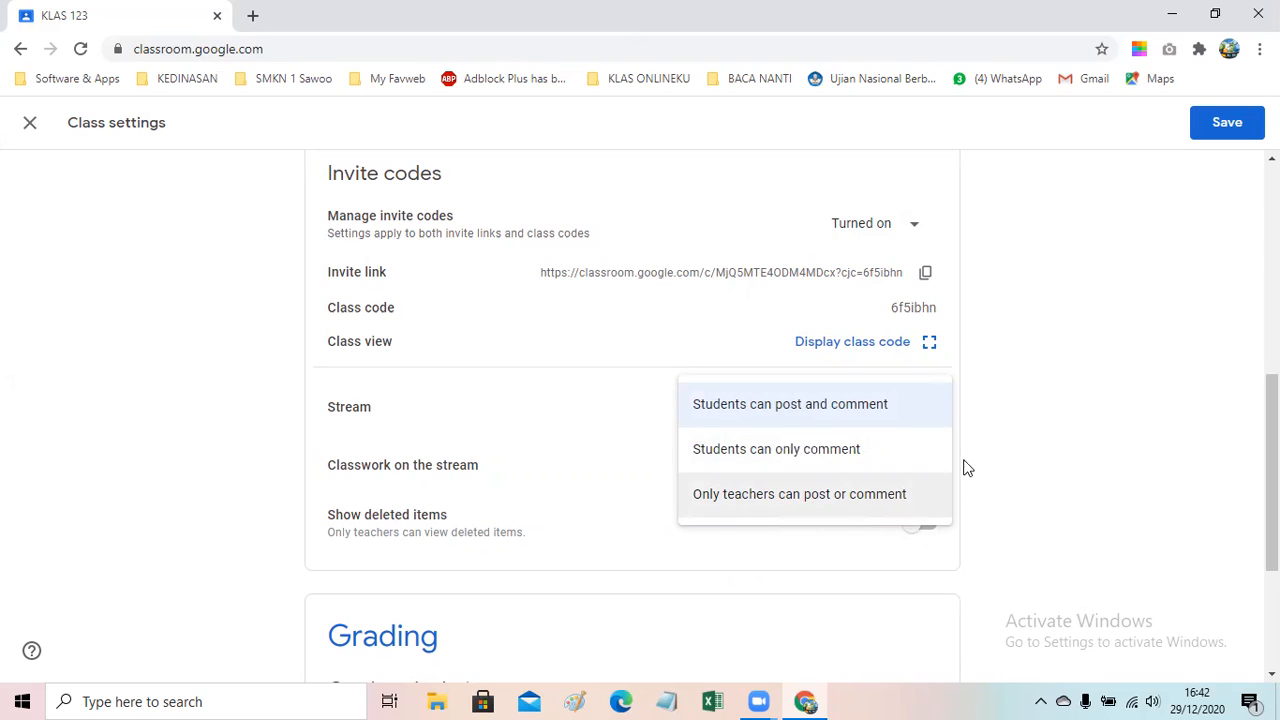
{"action": "left_click", "coordinate": [712, 458]}
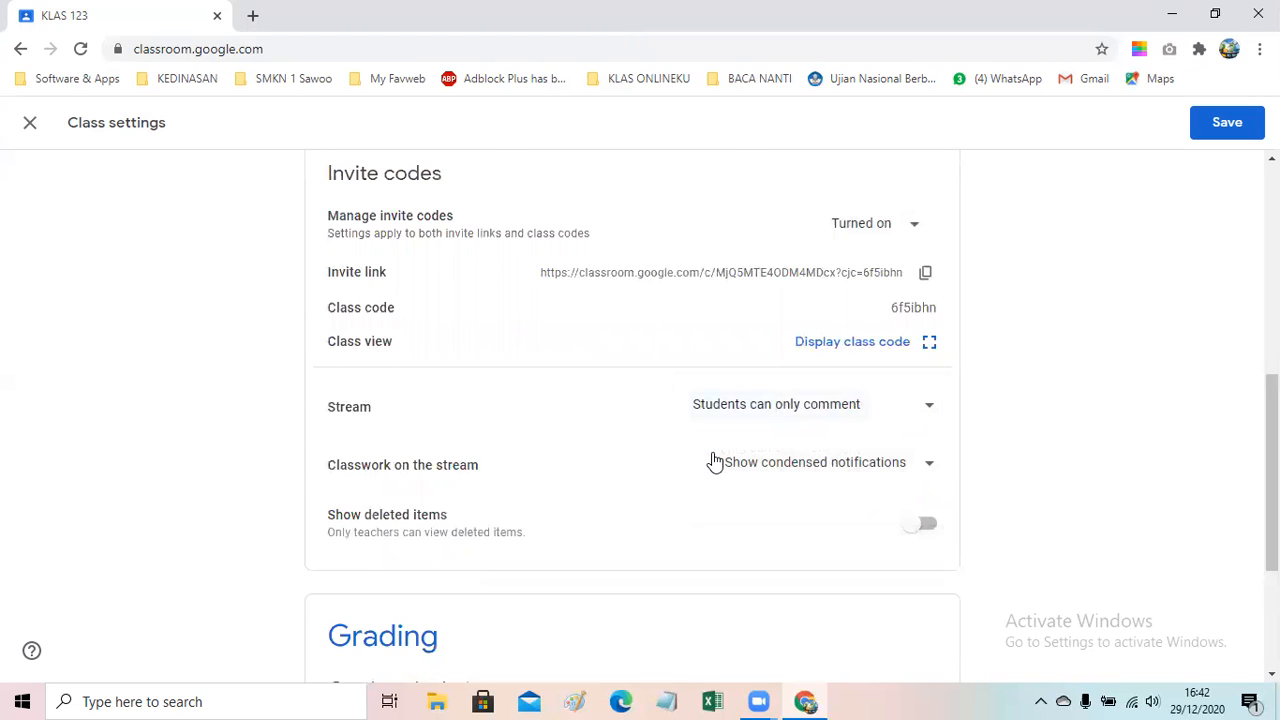
Step: Add a grade category named PENGETAHUAN with 40 default points in the Grading settings
{"action": "scroll", "coordinate": [963, 507], "scroll_direction": "down", "scroll_amount": 3}
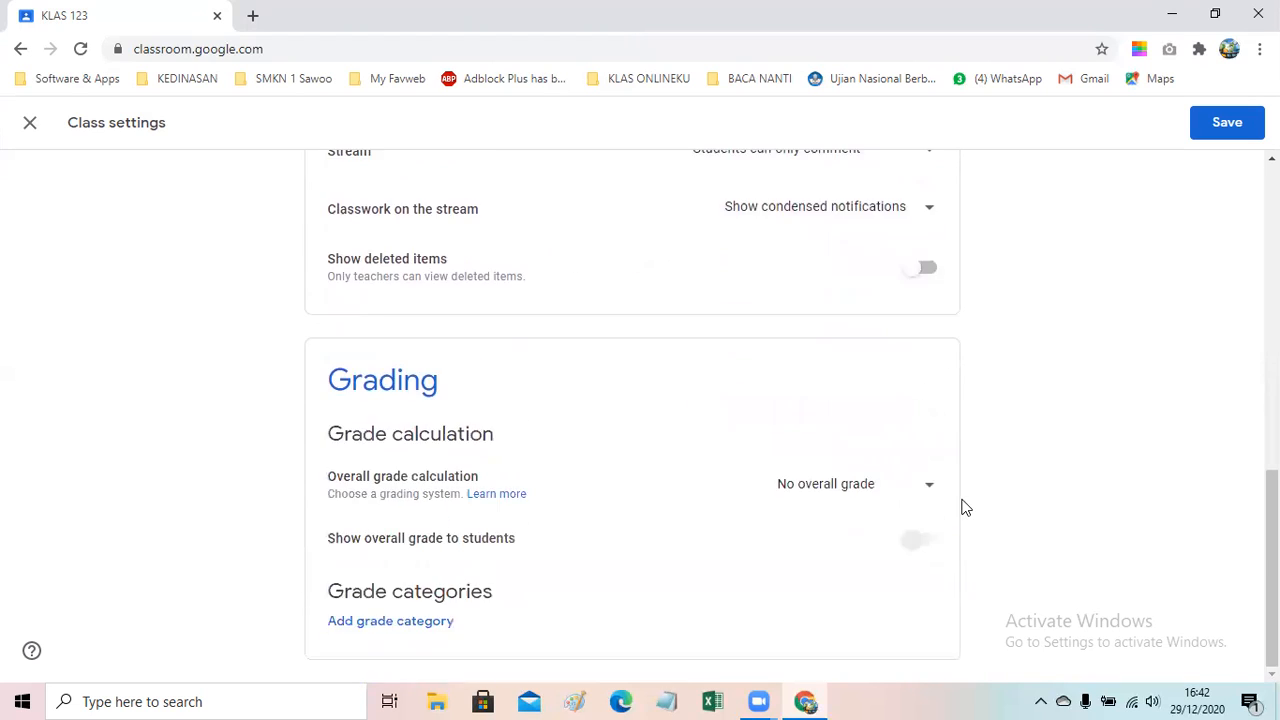
{"action": "scroll", "coordinate": [720, 386], "scroll_direction": "up", "scroll_amount": 2}
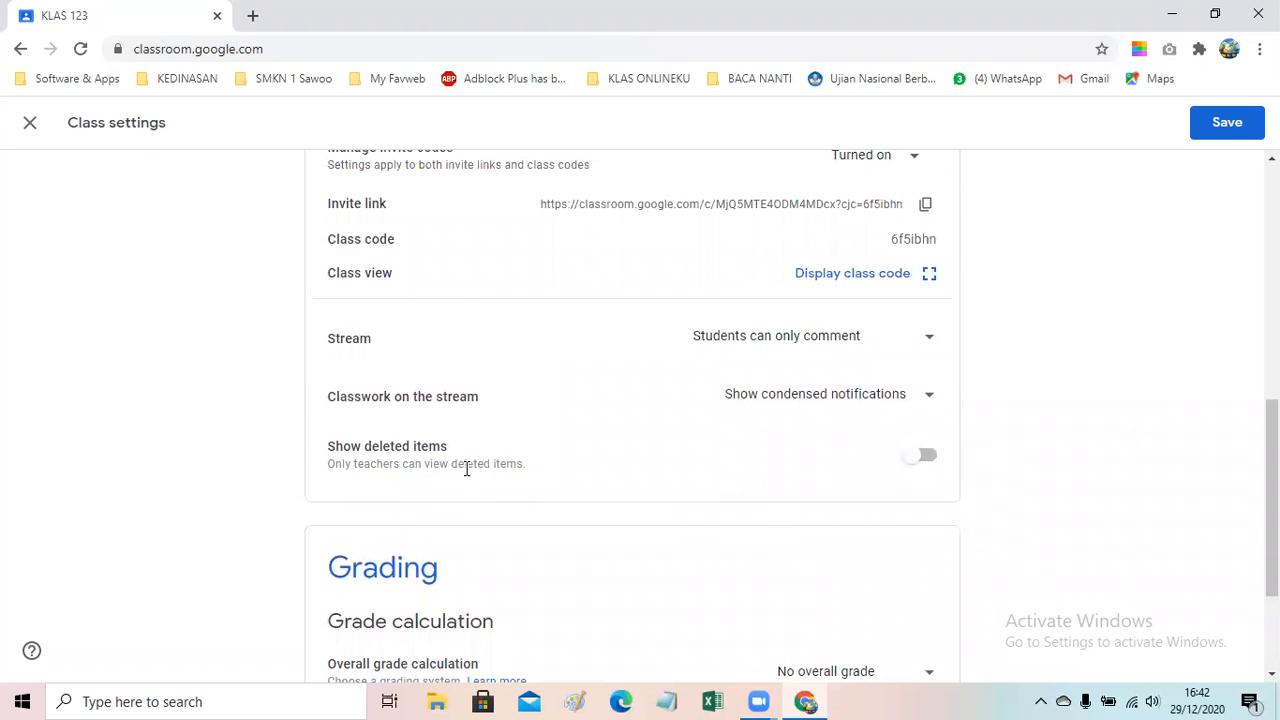
{"action": "scroll", "coordinate": [565, 485], "scroll_direction": "down", "scroll_amount": 1}
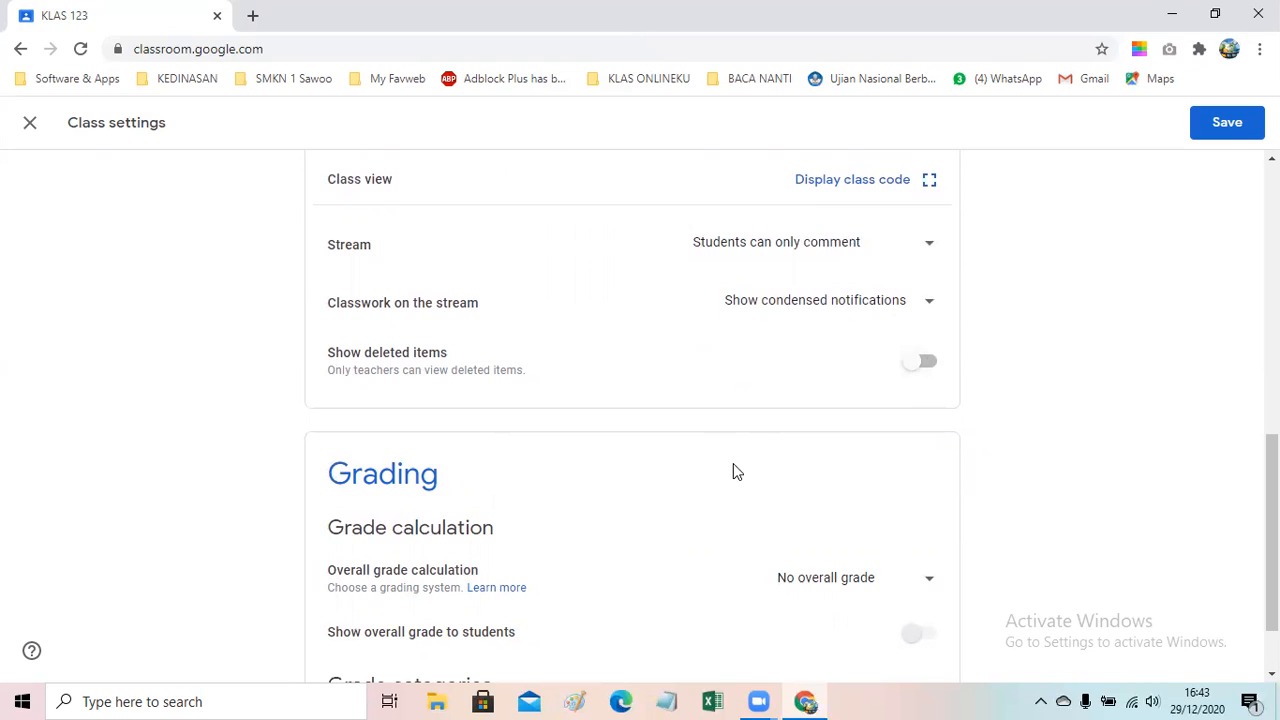
{"action": "scroll", "coordinate": [757, 496], "scroll_direction": "down", "scroll_amount": 2}
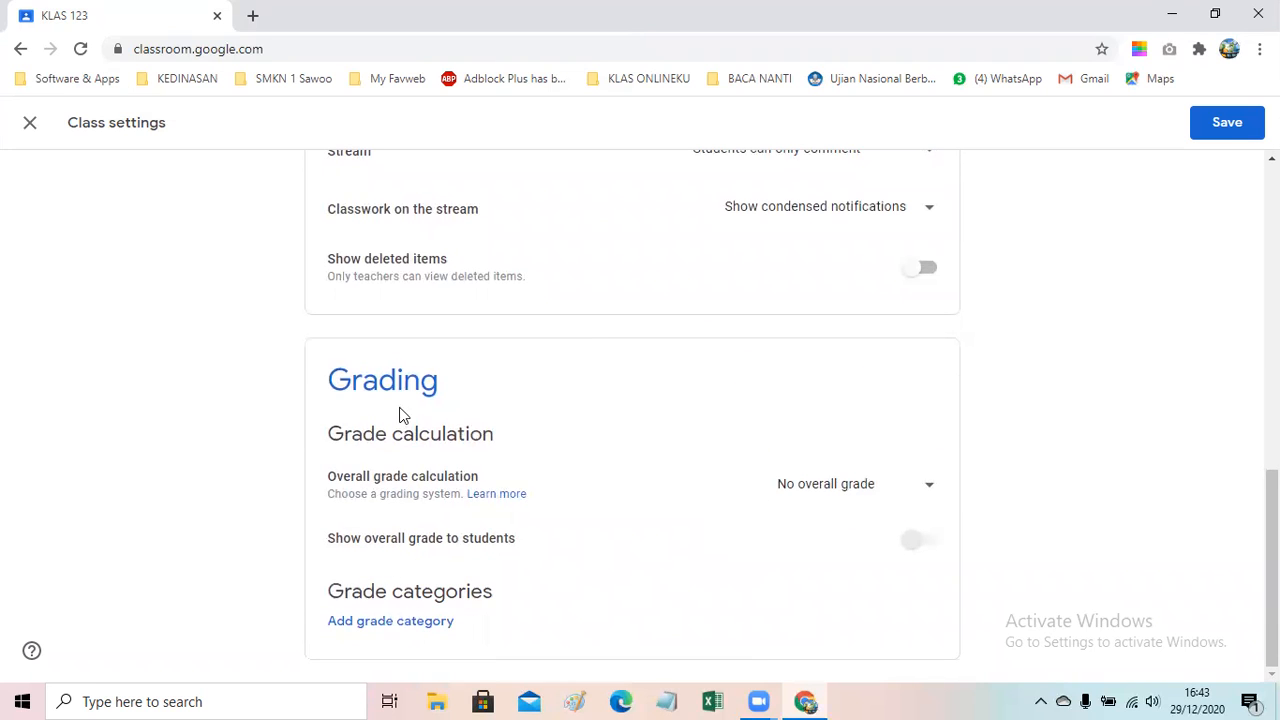
{"action": "left_click", "coordinate": [373, 632]}
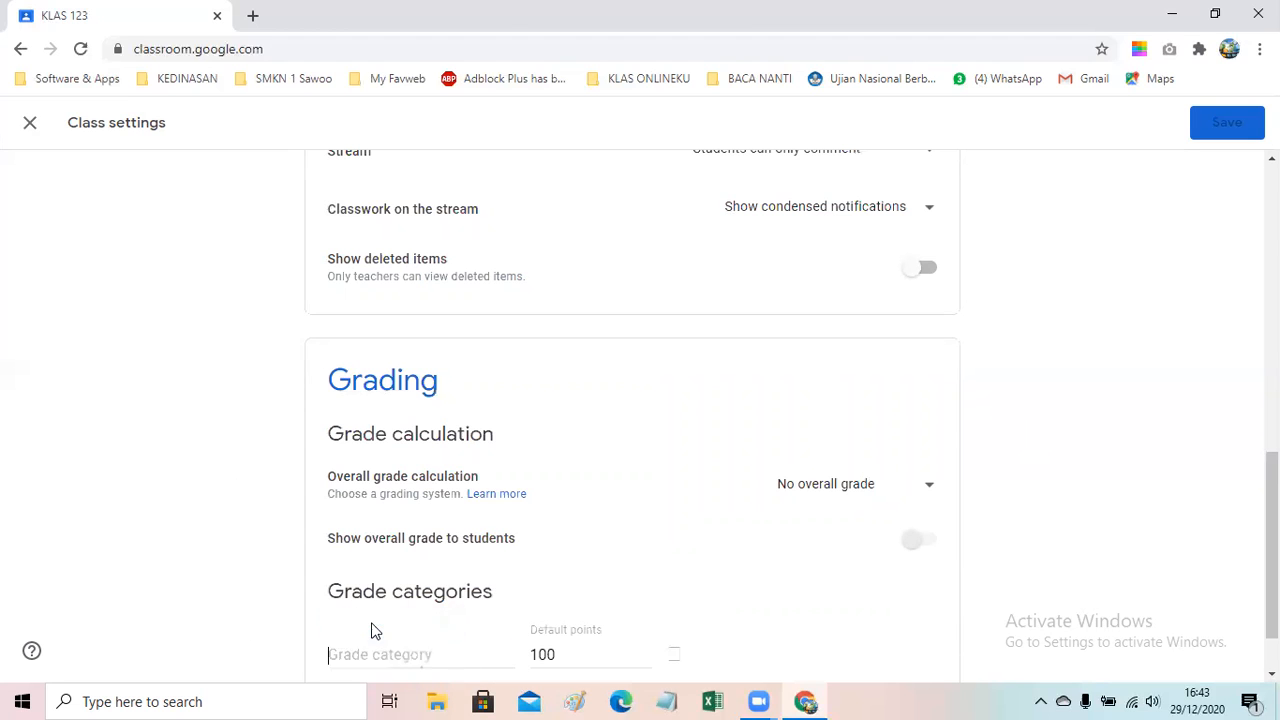
{"action": "scroll", "coordinate": [503, 583], "scroll_direction": "down", "scroll_amount": 1}
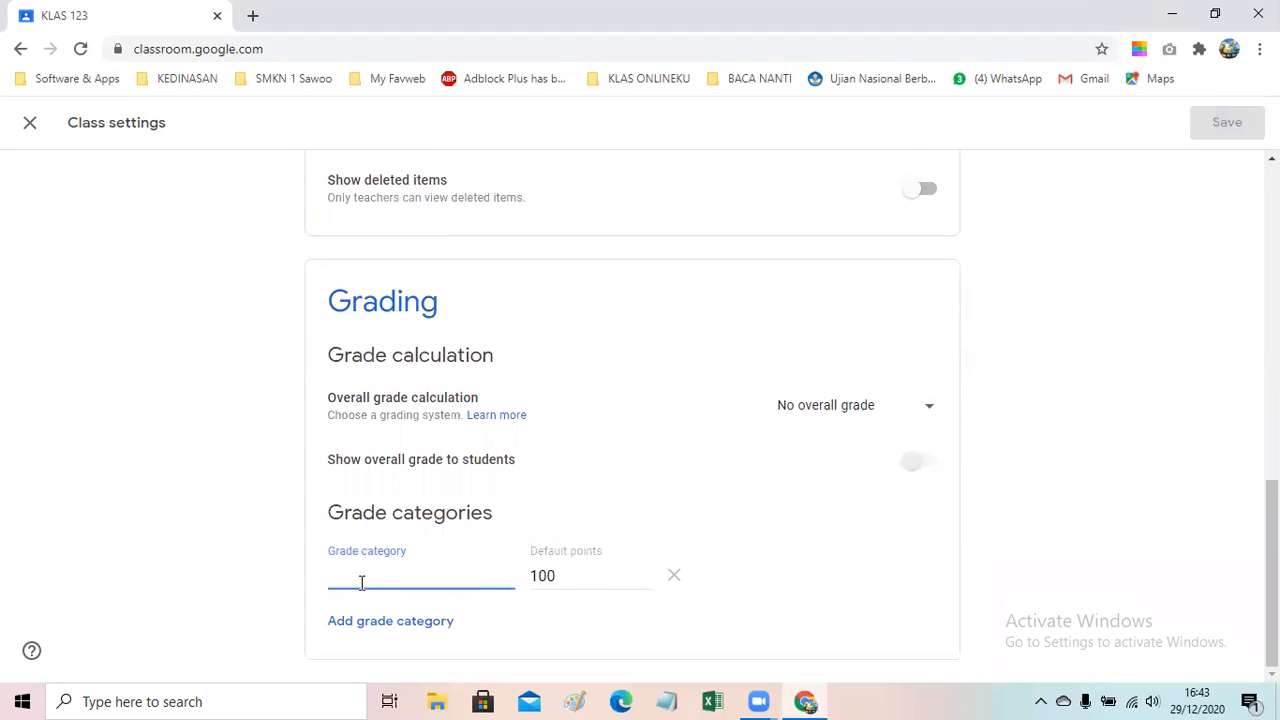
{"action": "type", "text": "PEN"}
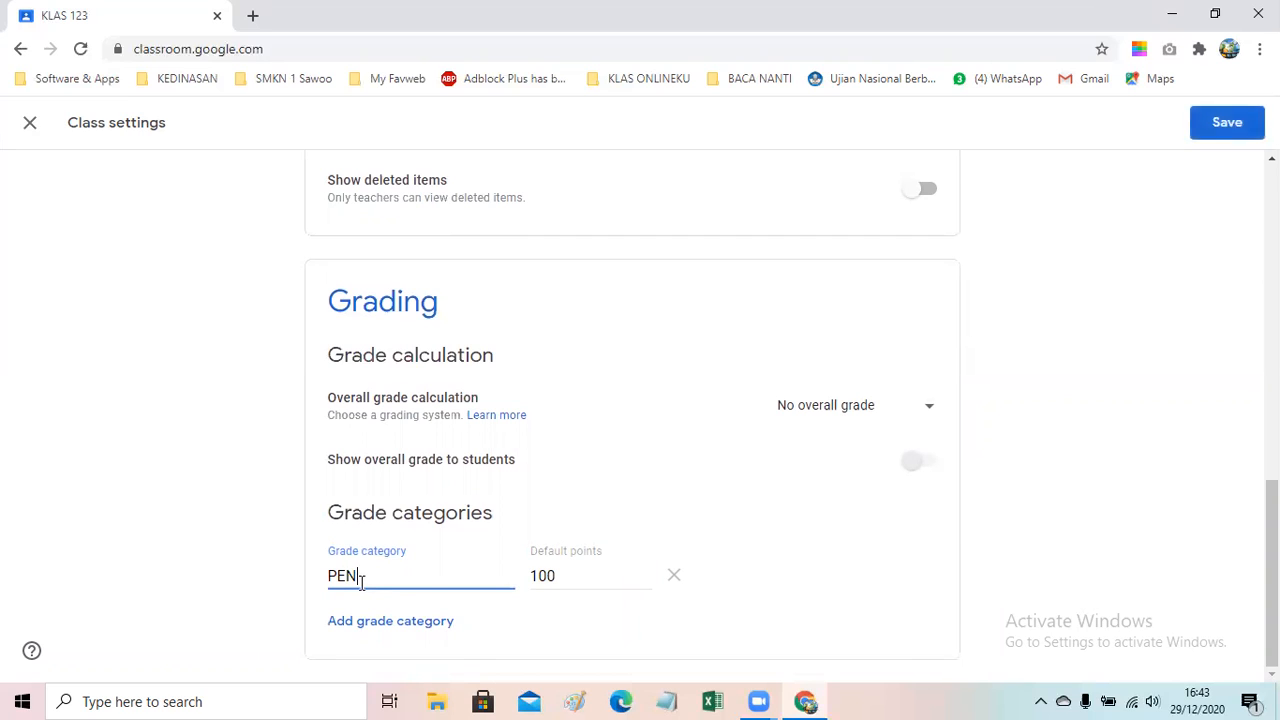
{"action": "type", "text": "GETAH"}
{"action": "key", "text": "BackSpace"}
{"action": "type", "text": "AHUAN"}
{"action": "left_click_drag", "start_coordinate": [570, 582], "coordinate": [483, 577]}
{"action": "type", "text": "60"}
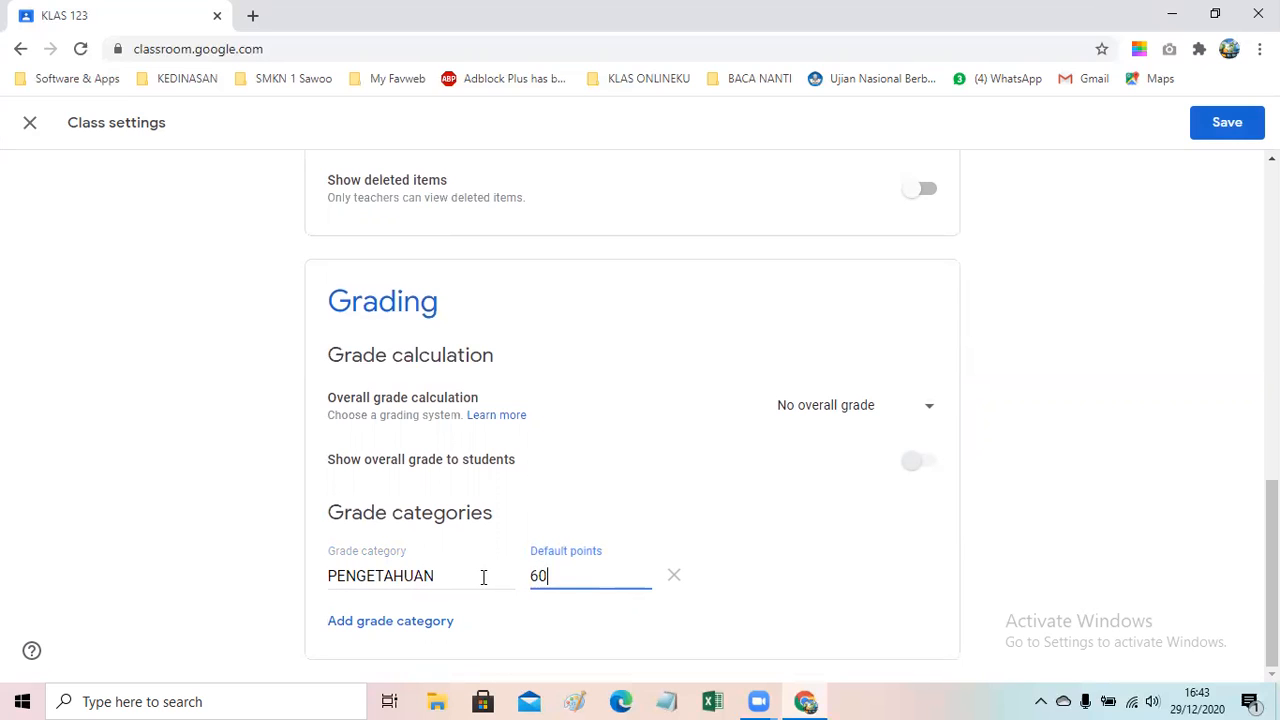
{"action": "key", "text": "BackSpace"}
{"action": "key", "text": "BackSpace"}
{"action": "type", "text": "40"}
Step: Add a second grade category named KETERAMPILAN with 60 default points and save the class settings
{"action": "left_click", "coordinate": [409, 621]}
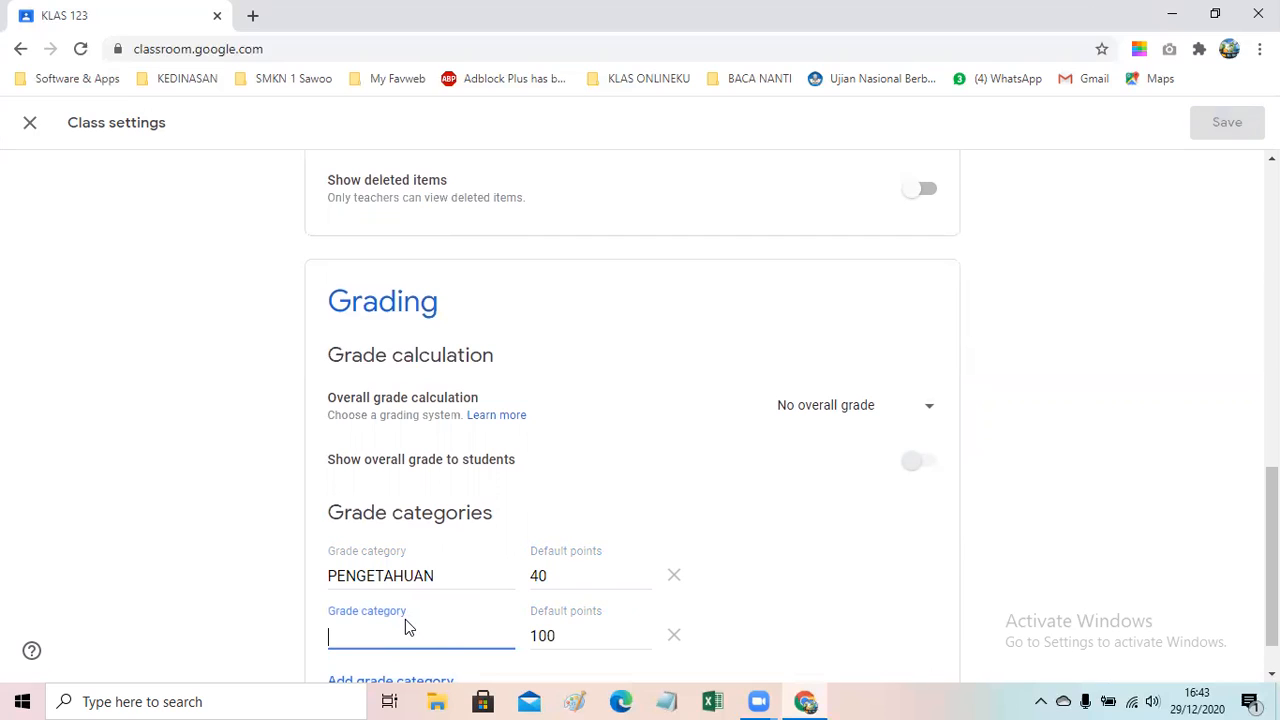
{"action": "type", "text": "KETERAMPILANM"}
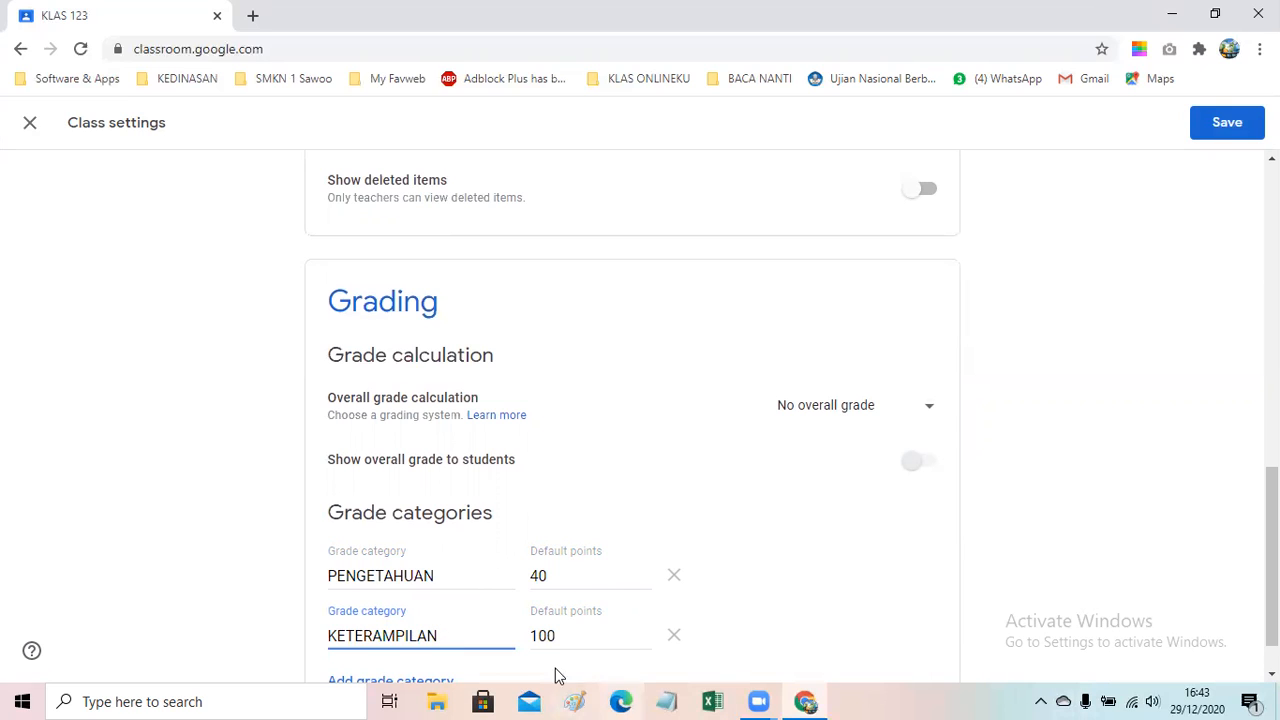
{"action": "left_click_drag", "start_coordinate": [569, 634], "coordinate": [498, 634]}
{"action": "type", "text": "40"}
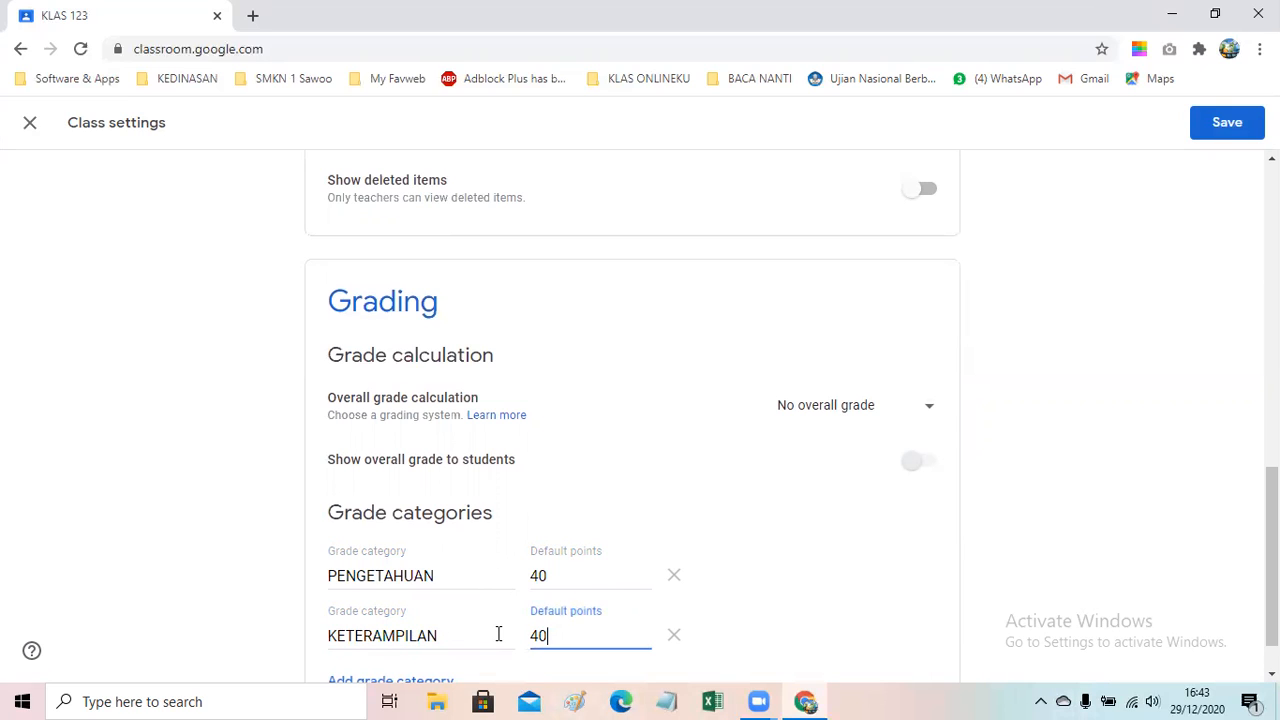
{"action": "key", "text": "BackSpace"}
{"action": "key", "text": "BackSpace"}
{"action": "type", "text": "60"}
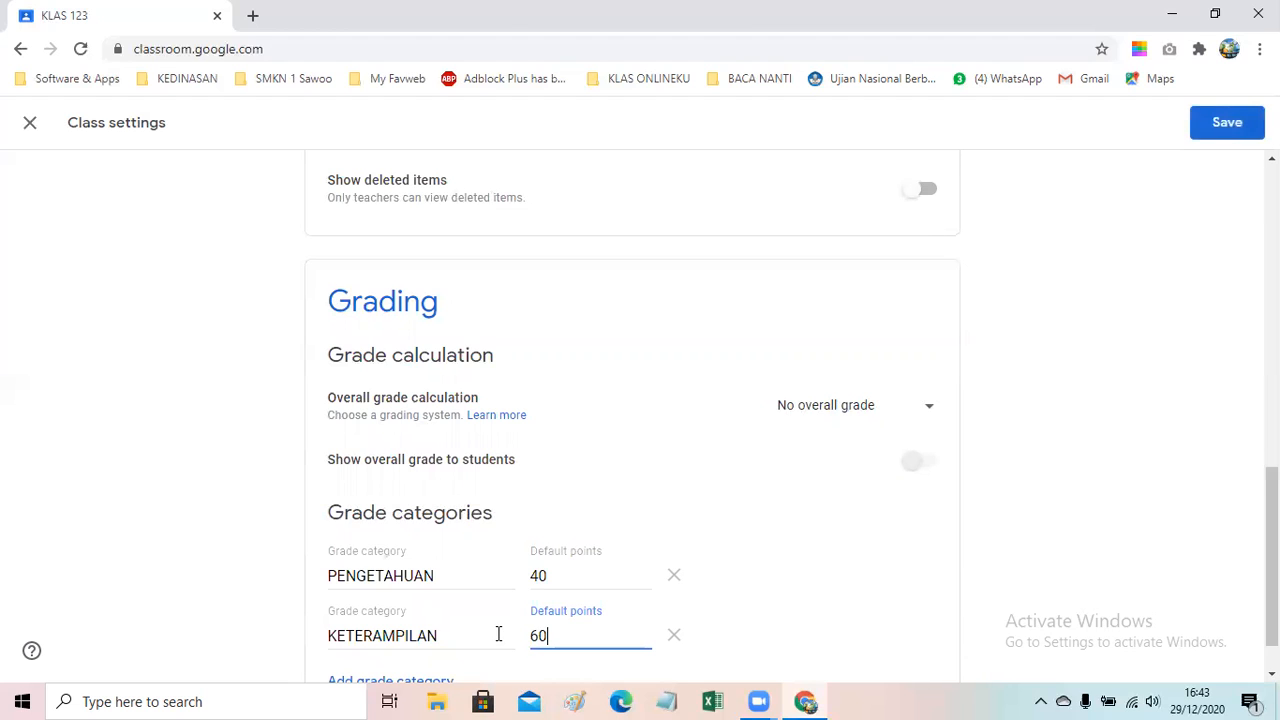
{"action": "scroll", "coordinate": [693, 660], "scroll_direction": "down", "scroll_amount": 1}
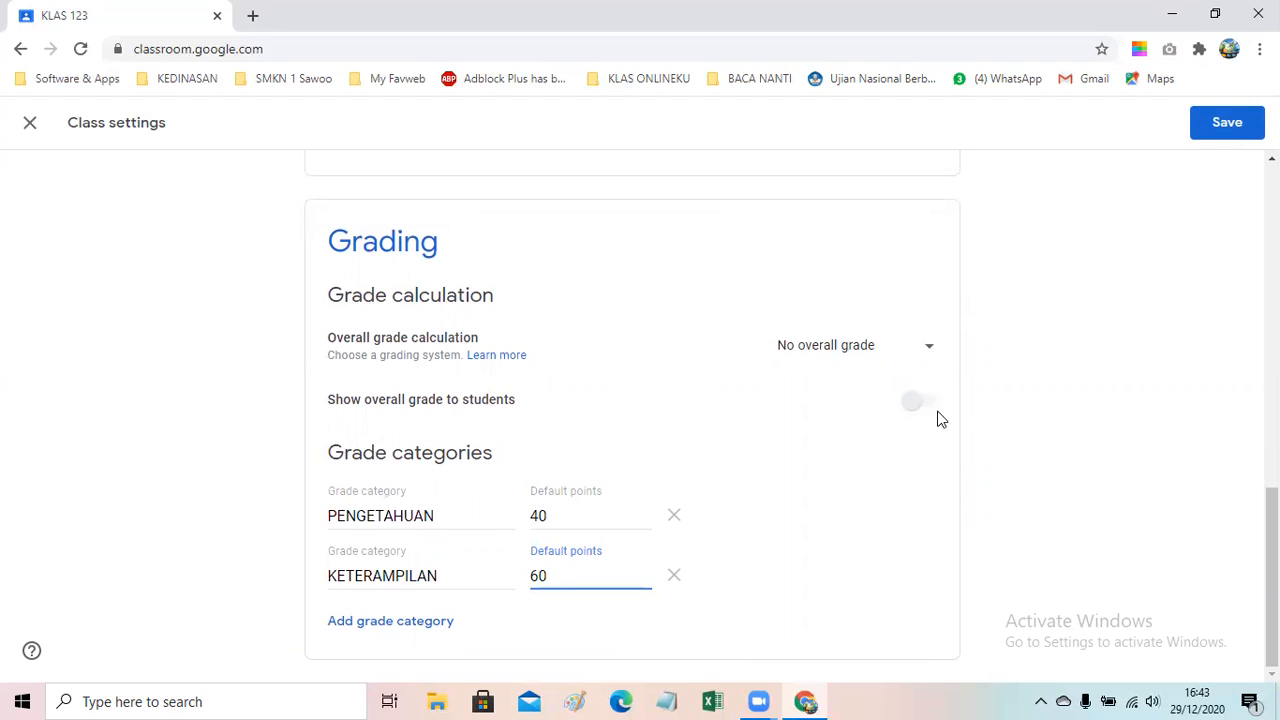
{"action": "scroll", "coordinate": [1080, 351], "scroll_direction": "up", "scroll_amount": 3}
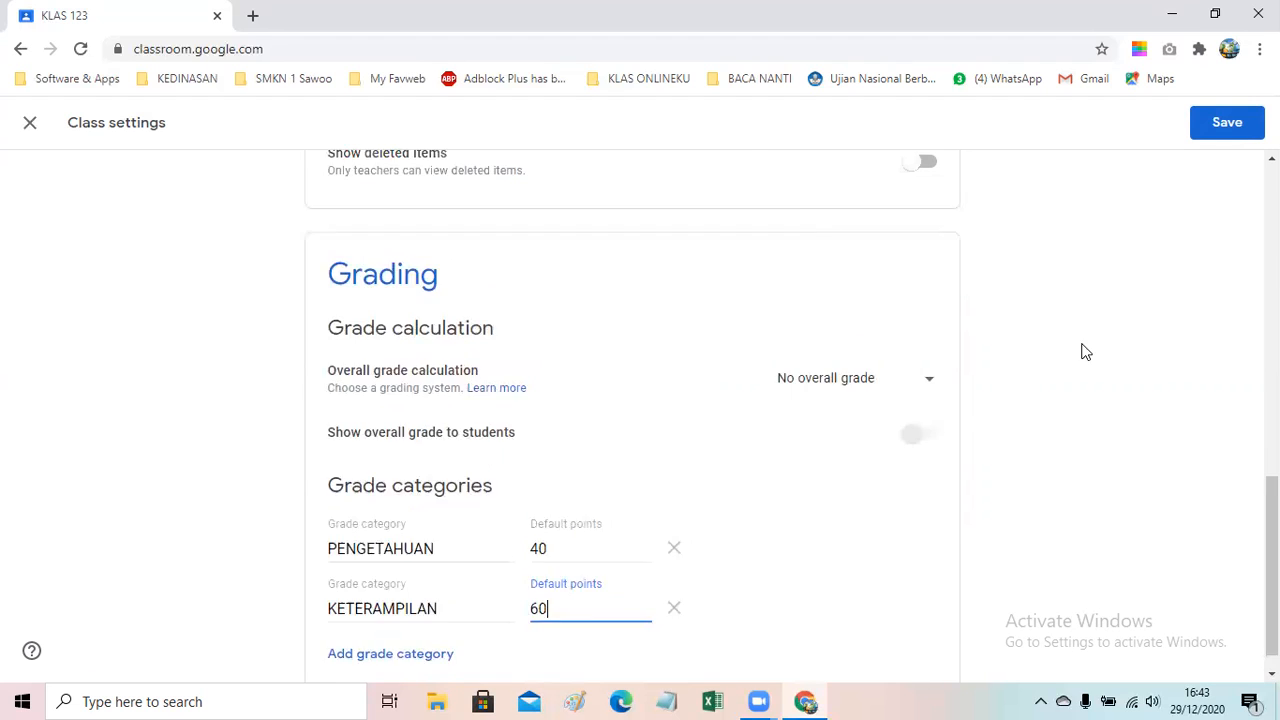
{"action": "left_click", "coordinate": [1228, 124]}
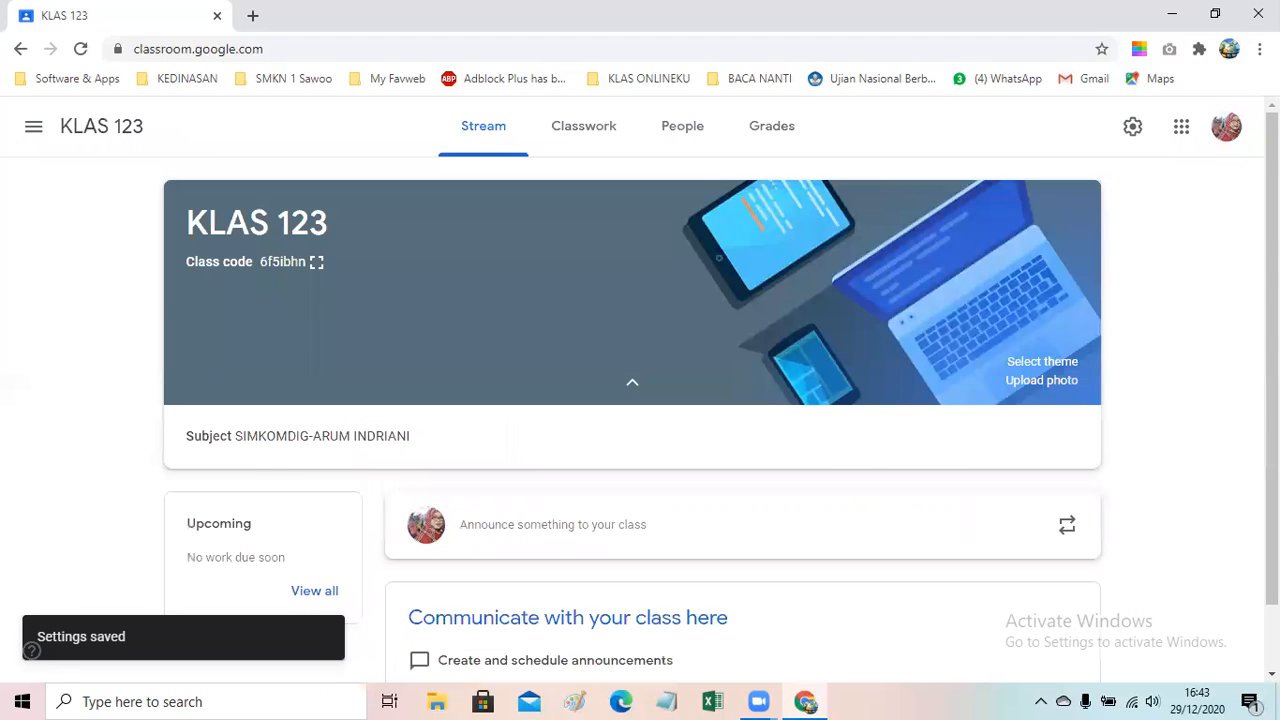
Step: Look over the class's Stream page and view its Classwork page
{"action": "scroll", "coordinate": [632, 400], "scroll_direction": "down", "scroll_amount": 1}
{"action": "scroll", "coordinate": [632, 400], "scroll_direction": "up", "scroll_amount": 1}
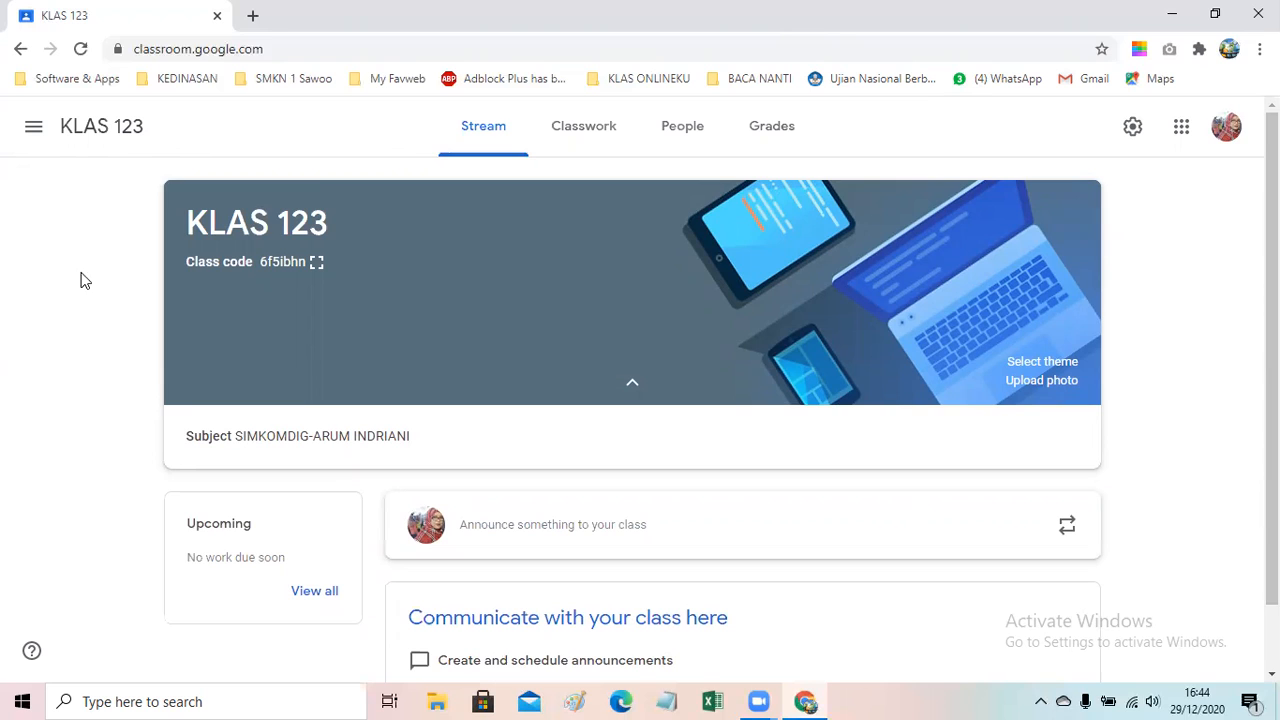
{"action": "left_click", "coordinate": [572, 128]}
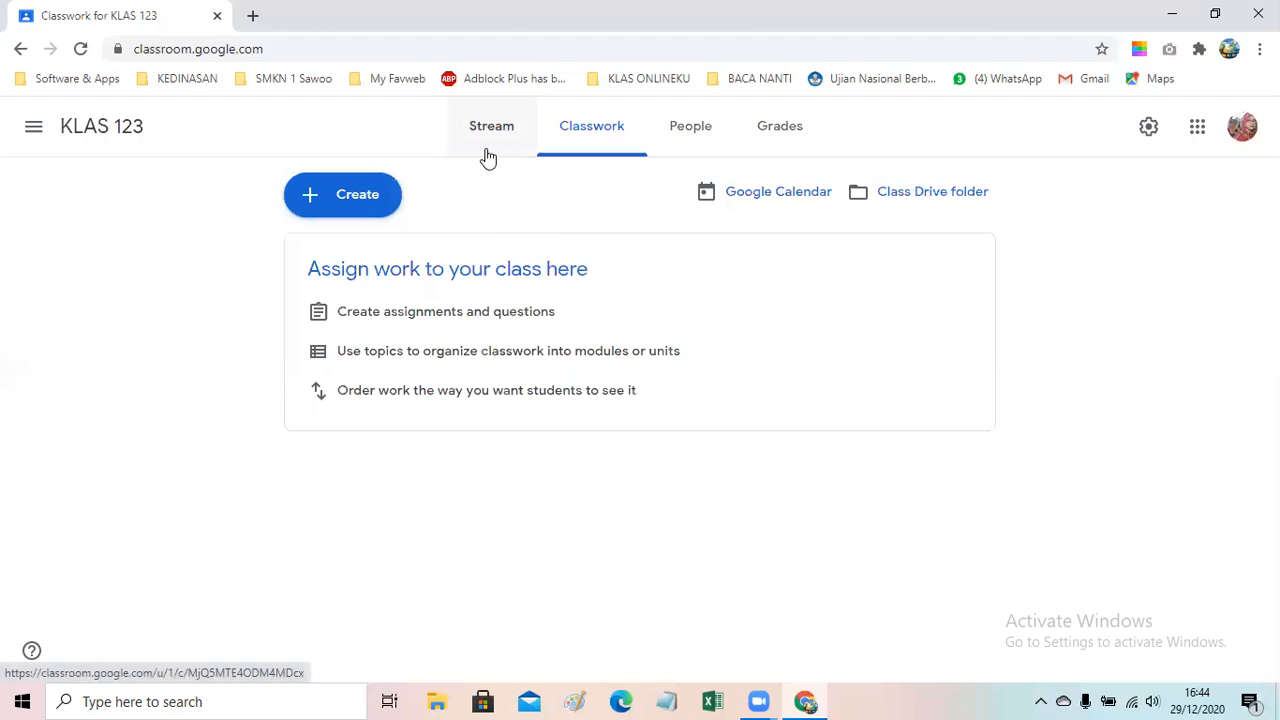
Step: Open the Classroom calendar, filter it to KLAS 123 and view the week of Jan 3 - Jan 9, 2021
{"action": "left_click", "coordinate": [33, 129]}
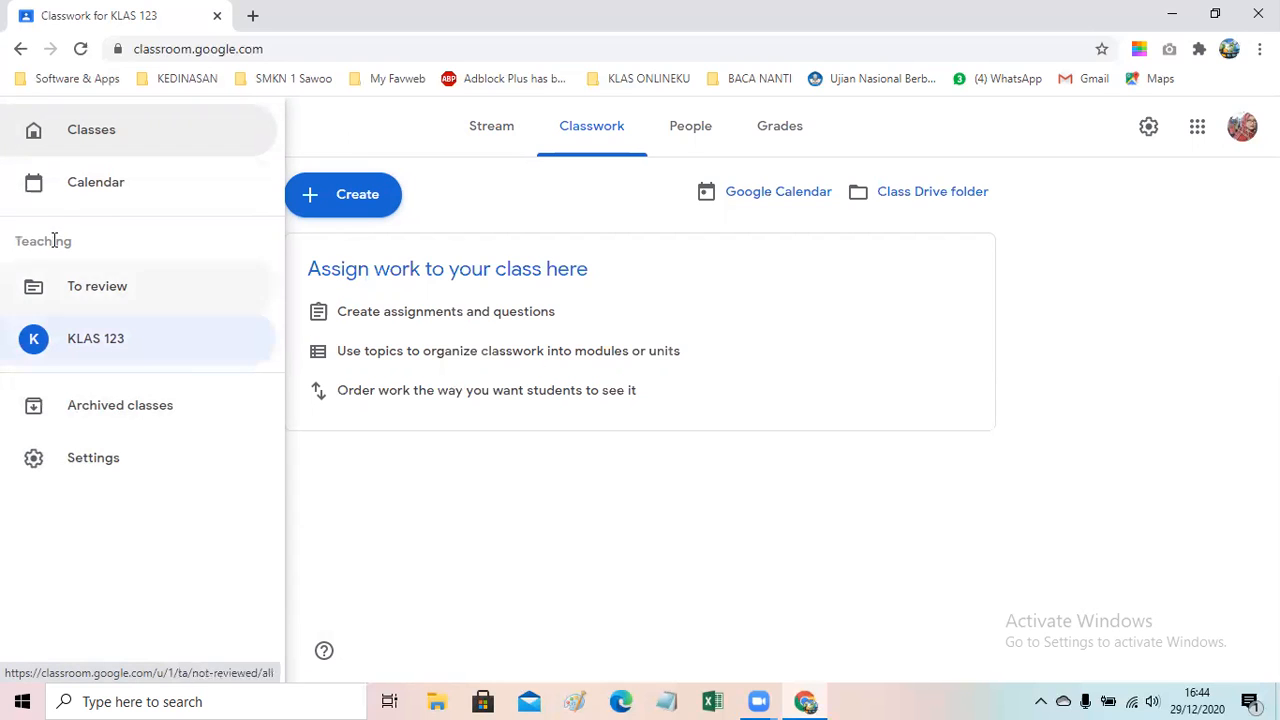
{"action": "left_click", "coordinate": [88, 194]}
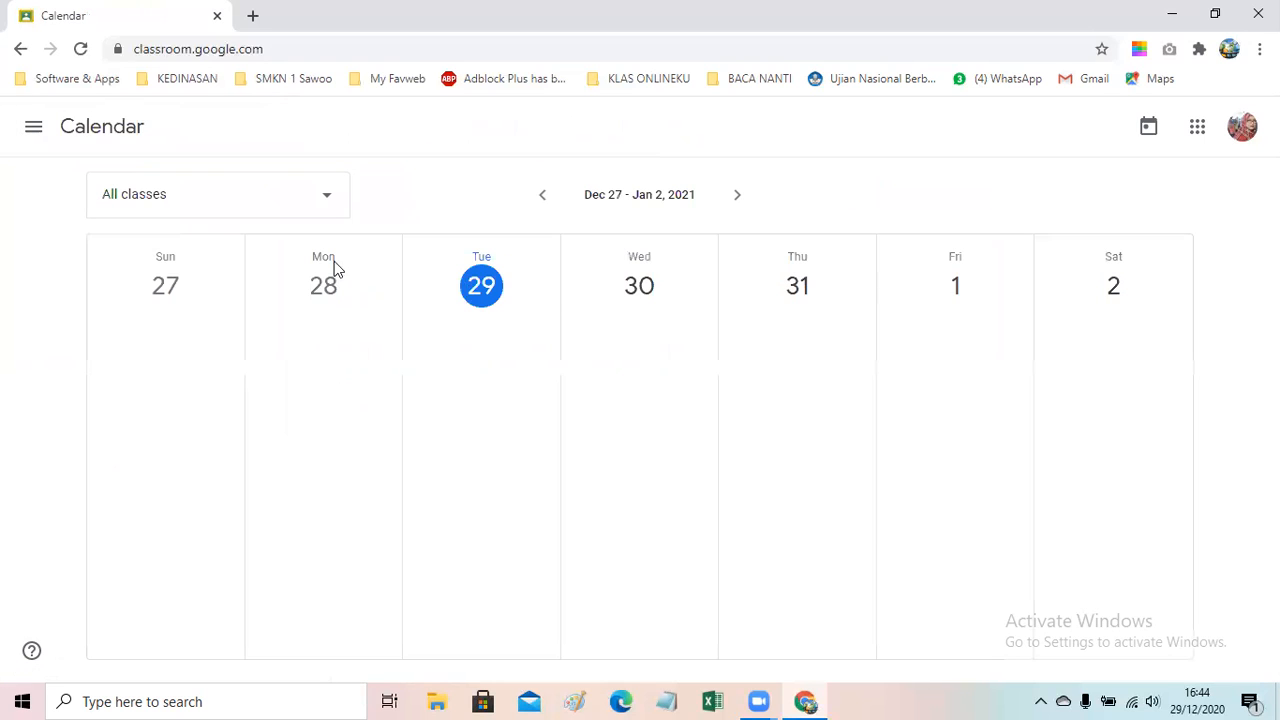
{"action": "left_click", "coordinate": [324, 200]}
{"action": "left_click", "coordinate": [116, 256]}
{"action": "left_click", "coordinate": [737, 195]}
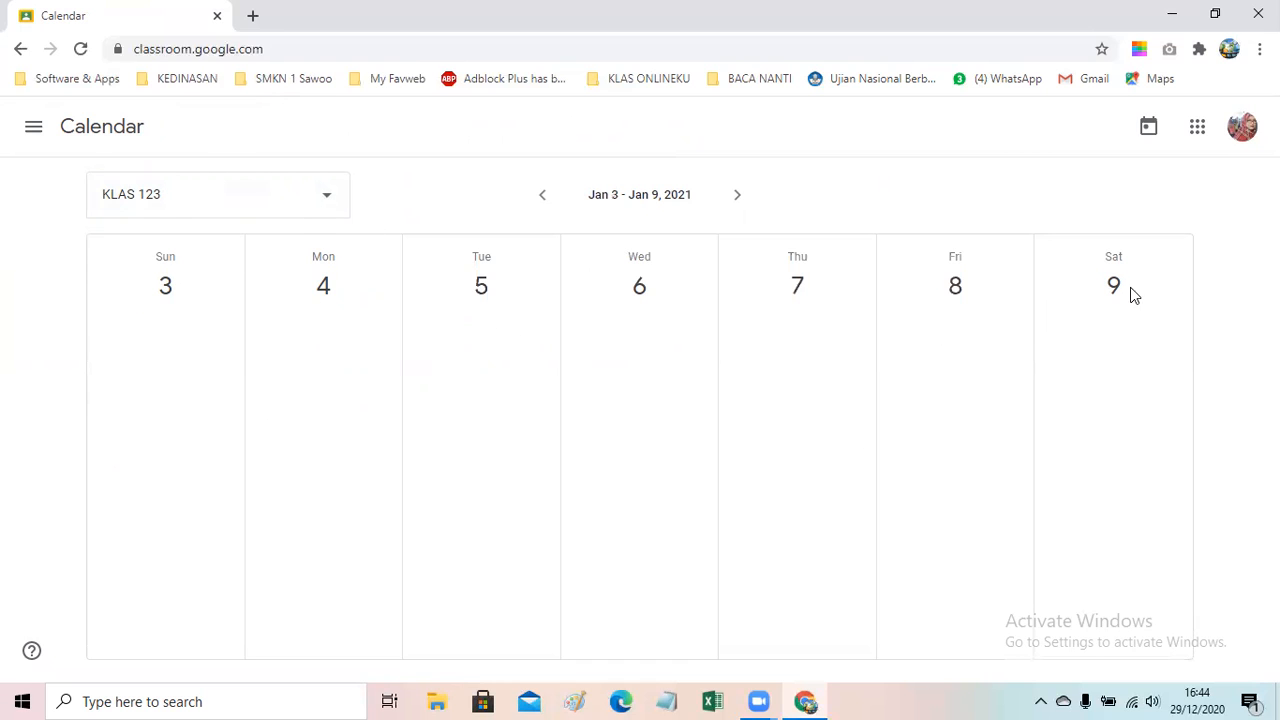
Step: Return to the class list and rename the KLAS 123 class as KLAS TKJ
{"action": "left_click", "coordinate": [36, 128]}
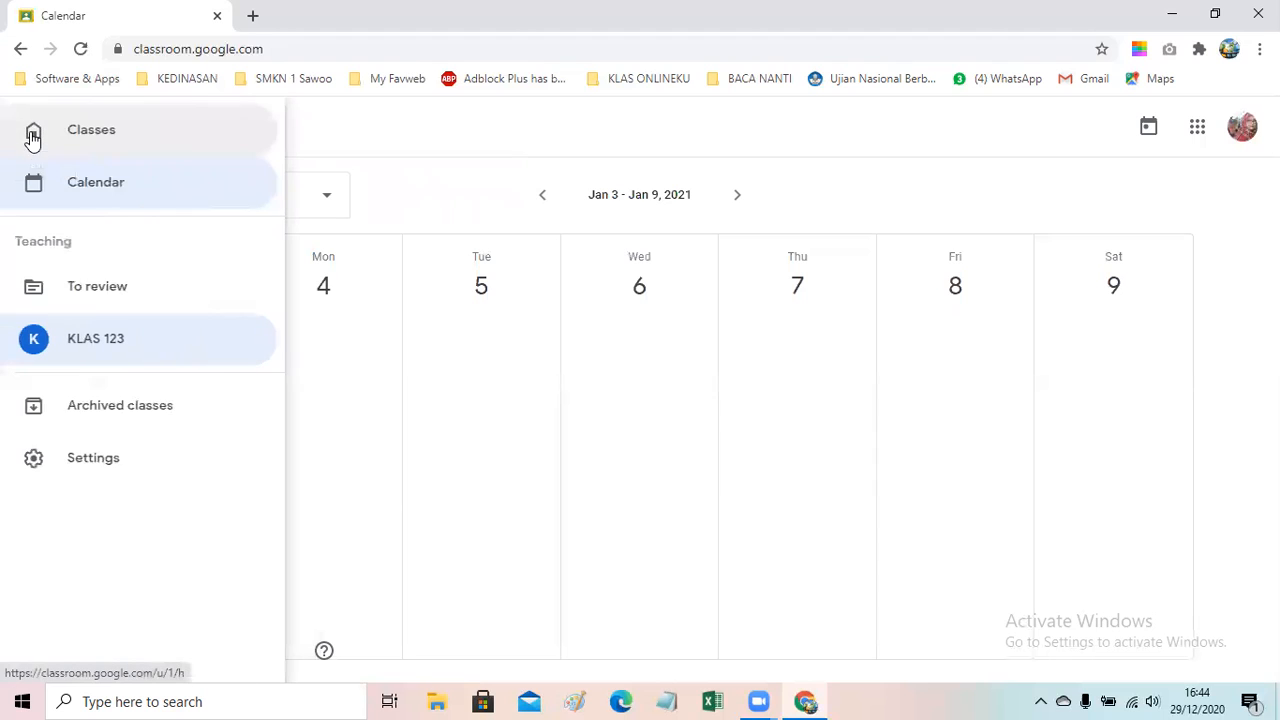
{"action": "left_click", "coordinate": [34, 132]}
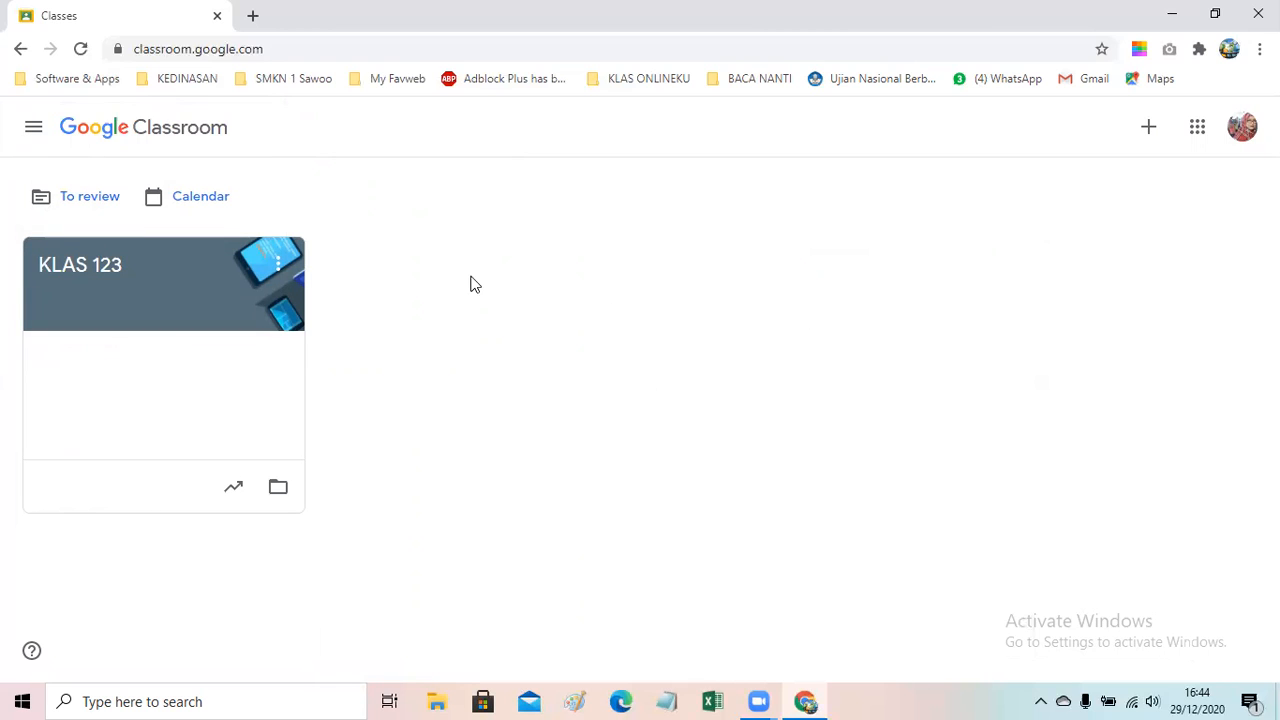
{"action": "left_click", "coordinate": [279, 264]}
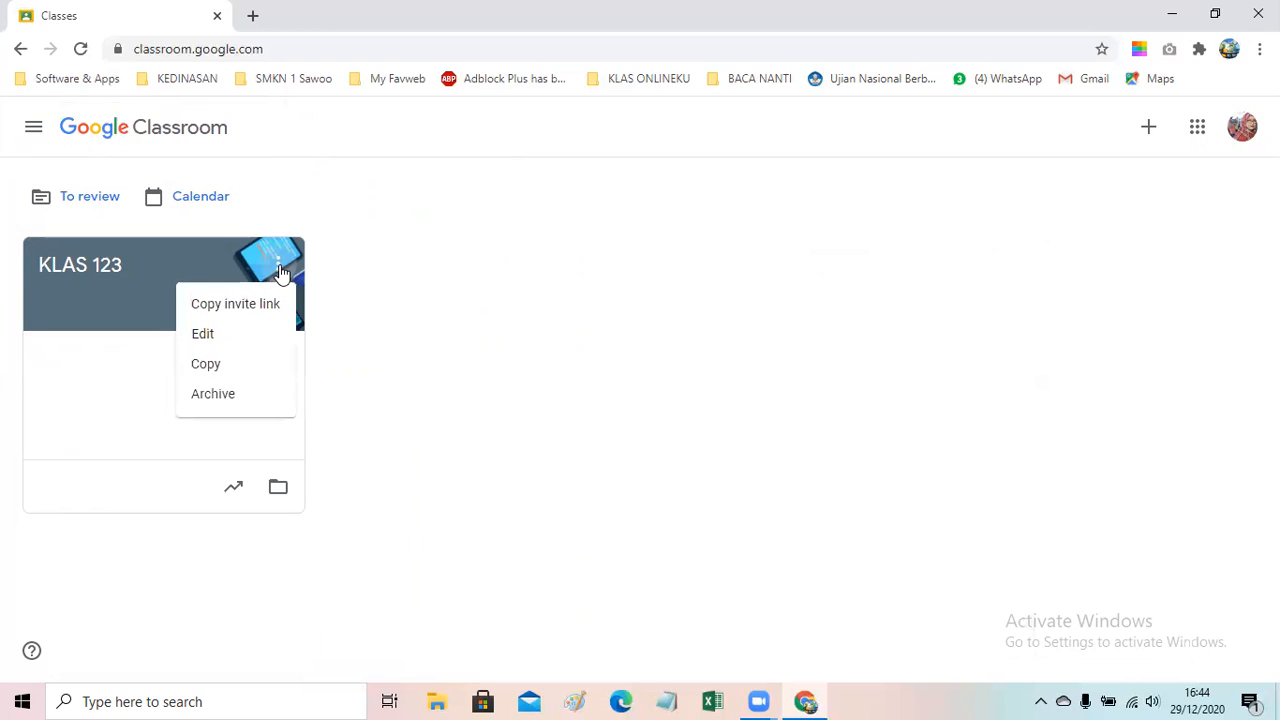
{"action": "left_click", "coordinate": [202, 345]}
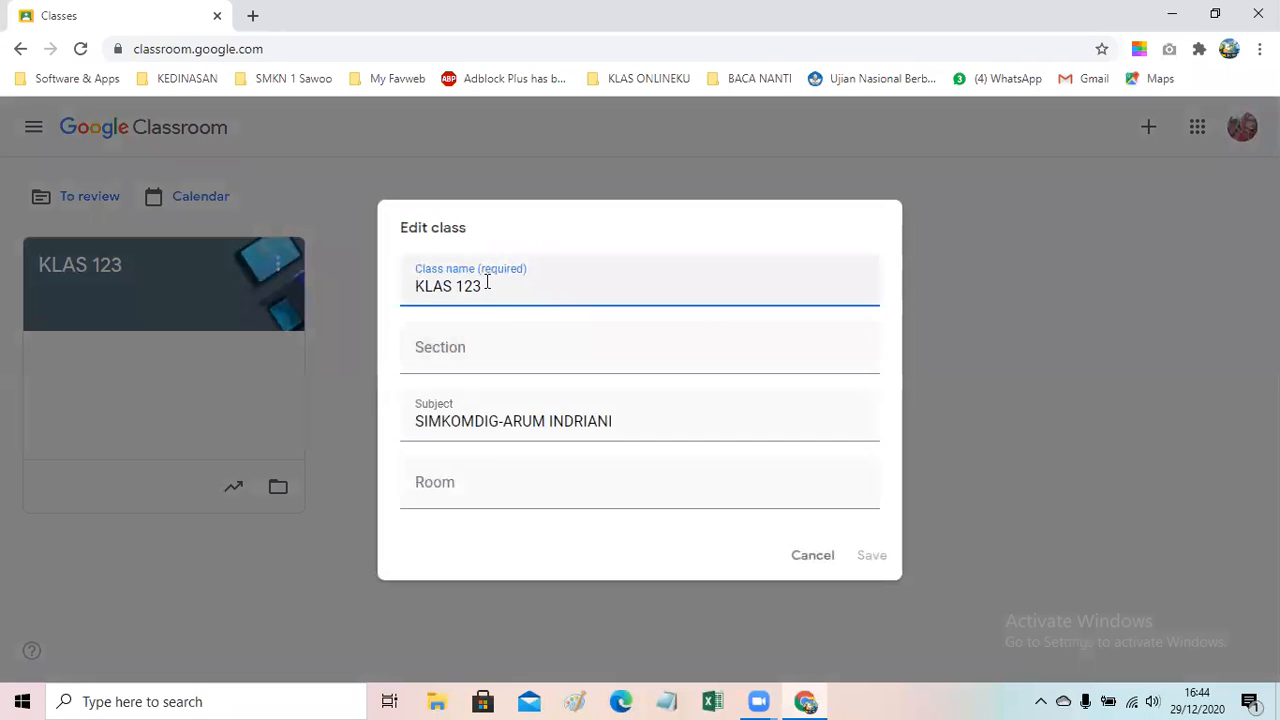
{"action": "key", "text": "BackSpace"}
{"action": "key", "text": "BackSpace"}
{"action": "key", "text": "BackSpace"}
{"action": "left_click", "coordinate": [872, 556]}
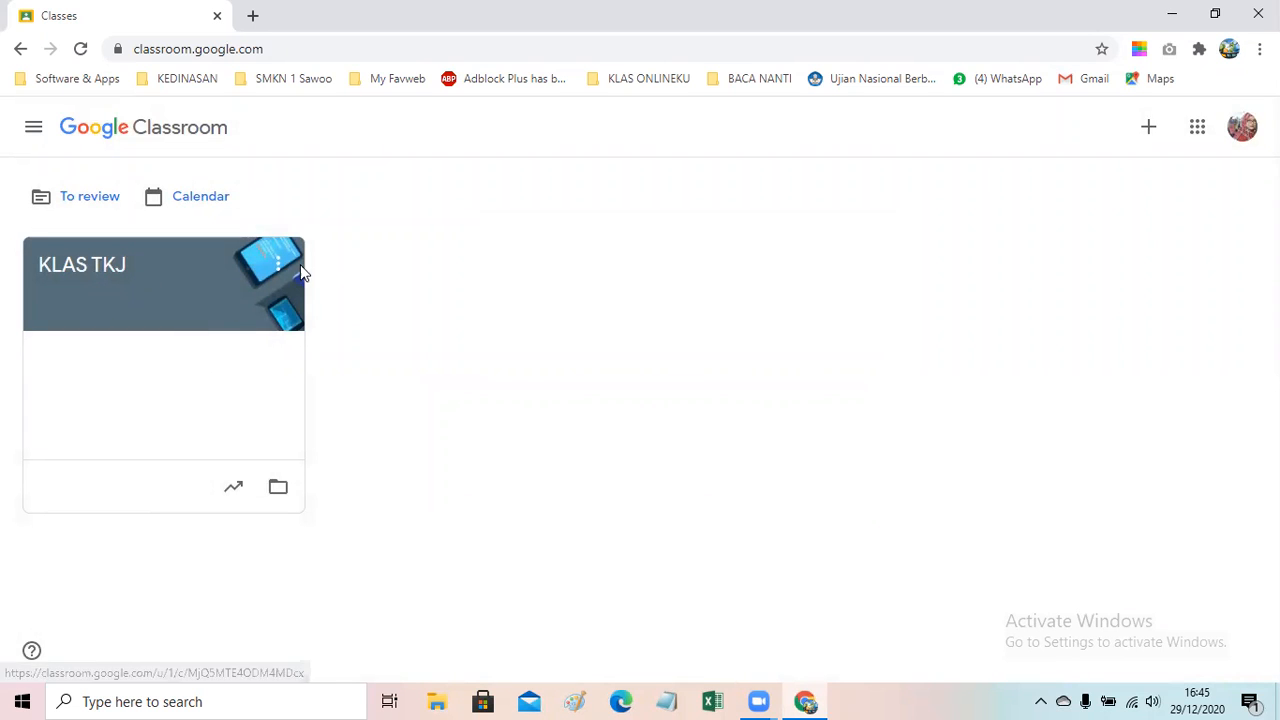
Step: Open the KLAS TKJ class and look over its Stream page
{"action": "left_click", "coordinate": [78, 272]}
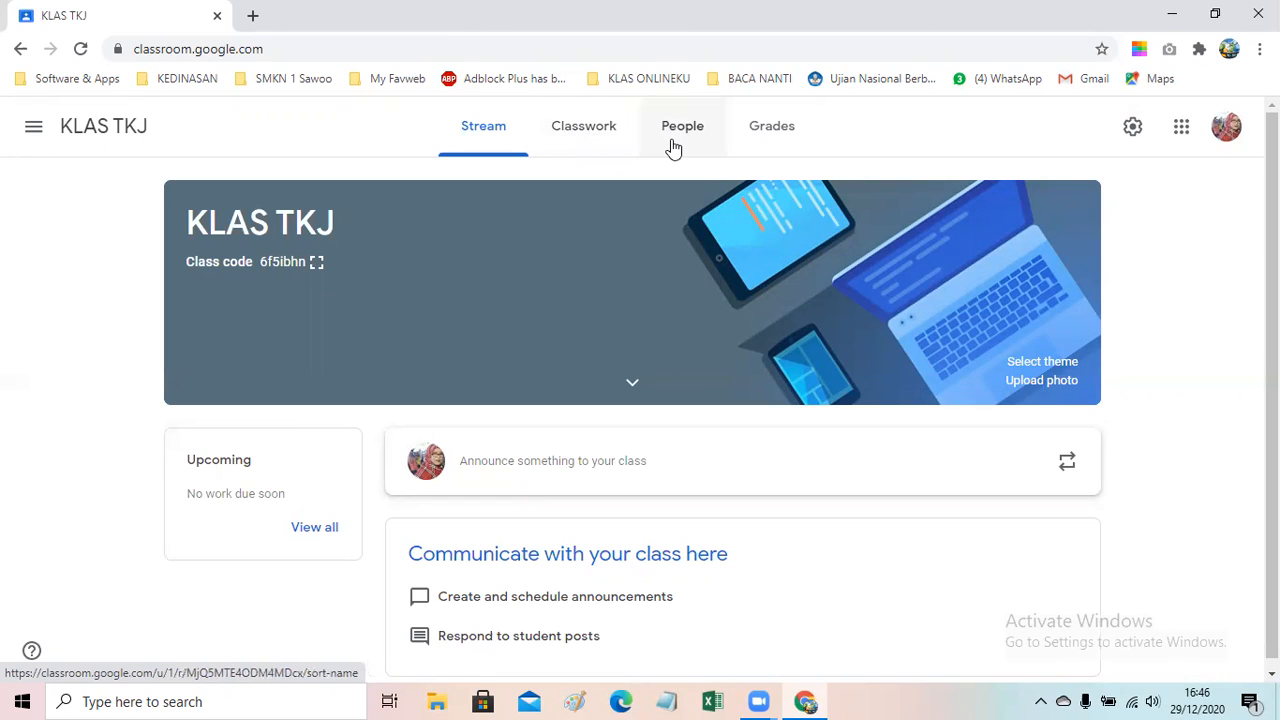
{"action": "scroll", "coordinate": [718, 310], "scroll_direction": "down", "scroll_amount": 1}
{"action": "scroll", "coordinate": [660, 250], "scroll_direction": "up", "scroll_amount": 1}
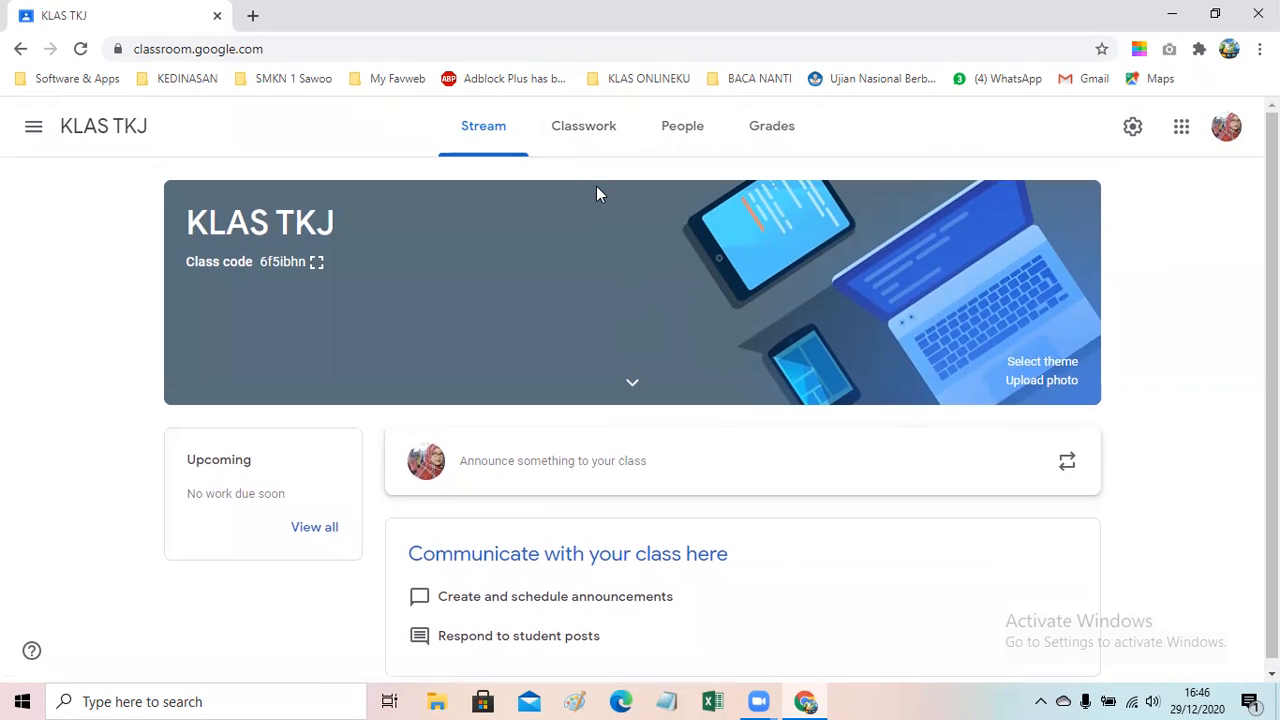